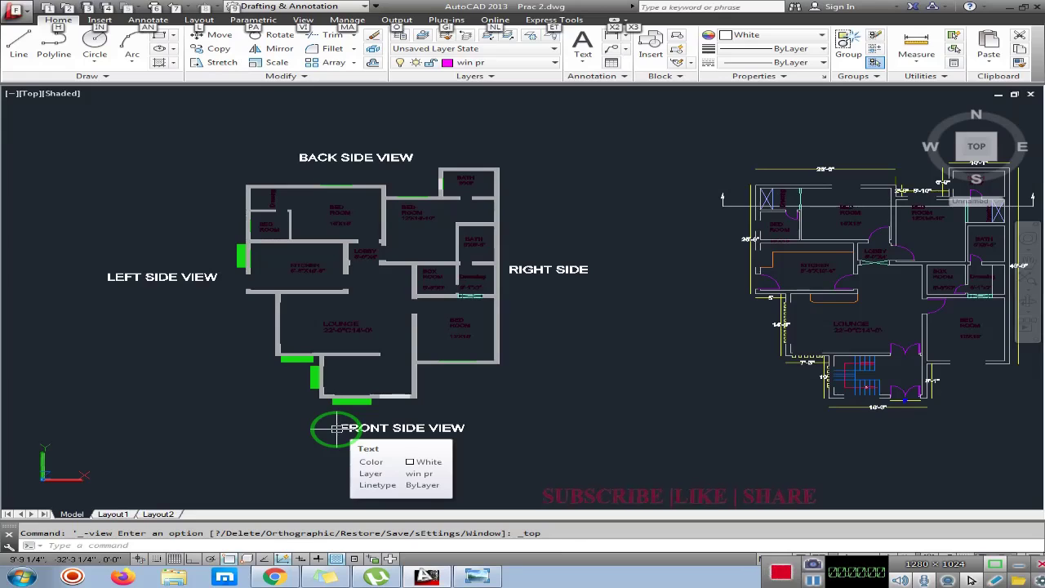
Pan and zoom the Top view to centre the walled floor plan with its back, front, left and right labels.
key("Escape")
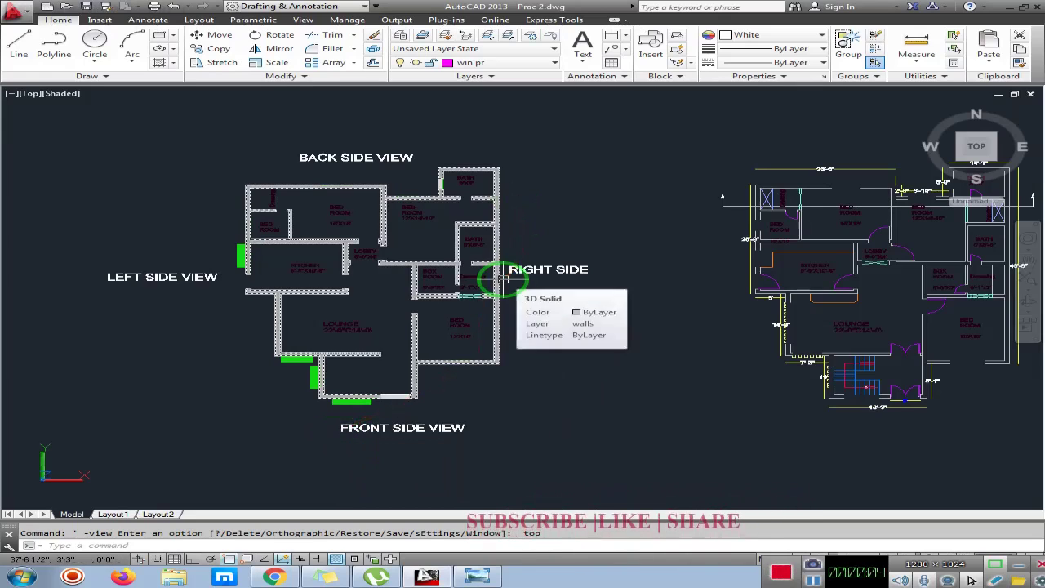
middle_click_drag(419, 281, 454, 298)
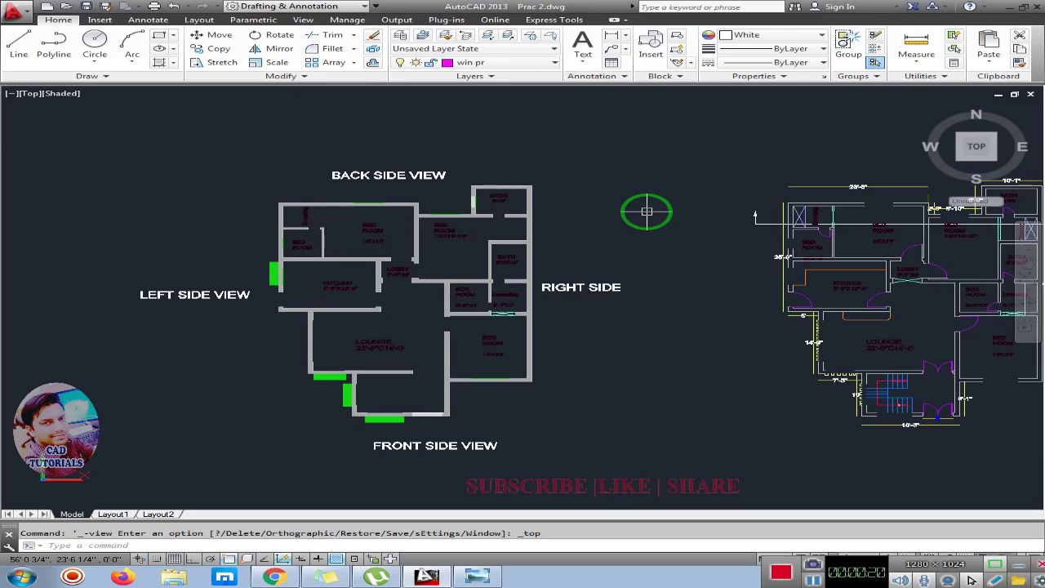
middle_click_drag(435, 290, 451, 264)
scroll(460, 263, "up", 2)
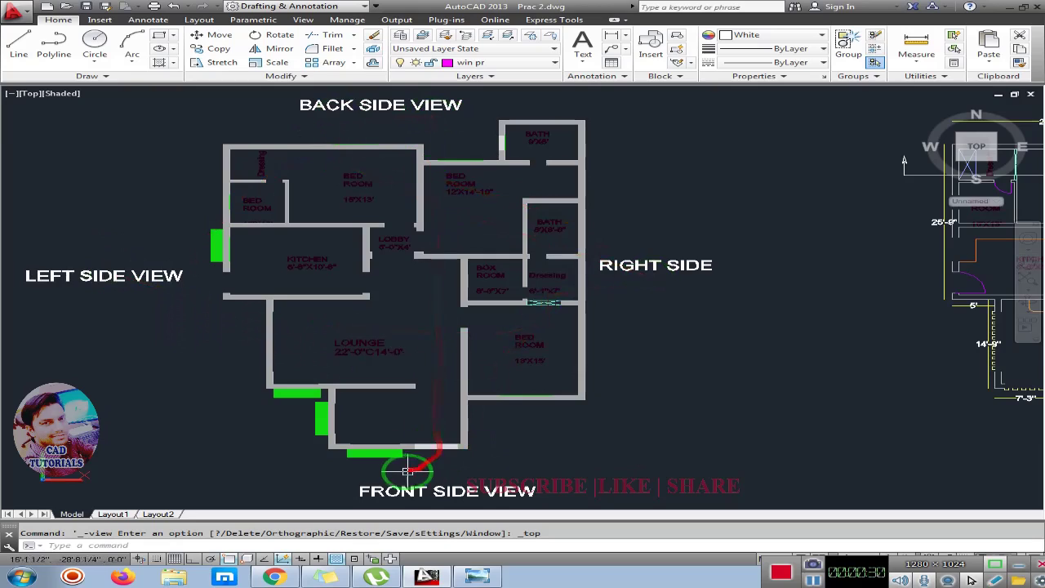
right_click(481, 503)
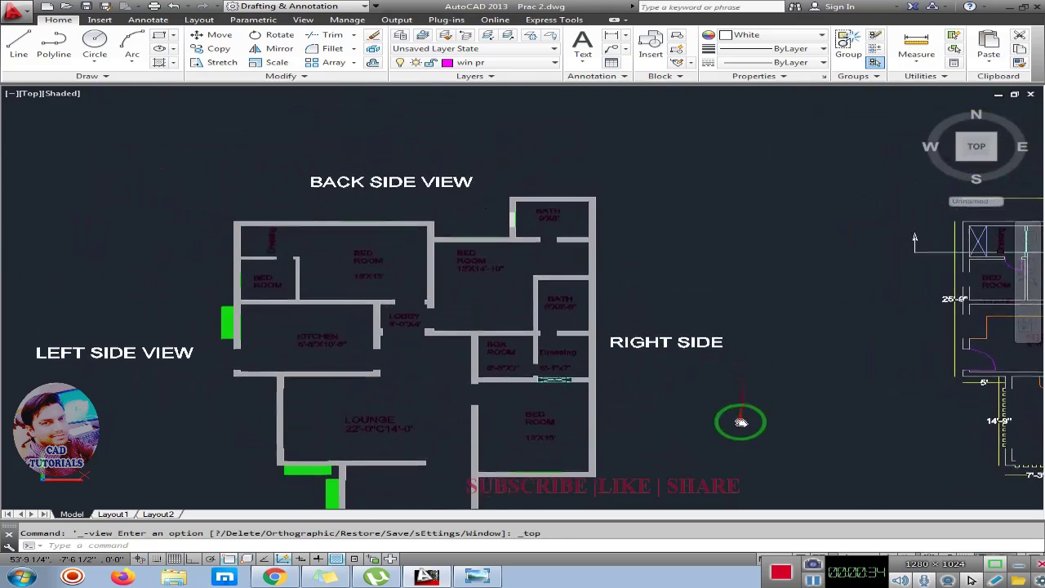
mouse_move(401, 182)
middle_mouse_down()
mouse_move(401, 136)
mouse_move(471, 201)
mouse_move(582, 181)
mouse_move(548, 134)
middle_mouse_up()
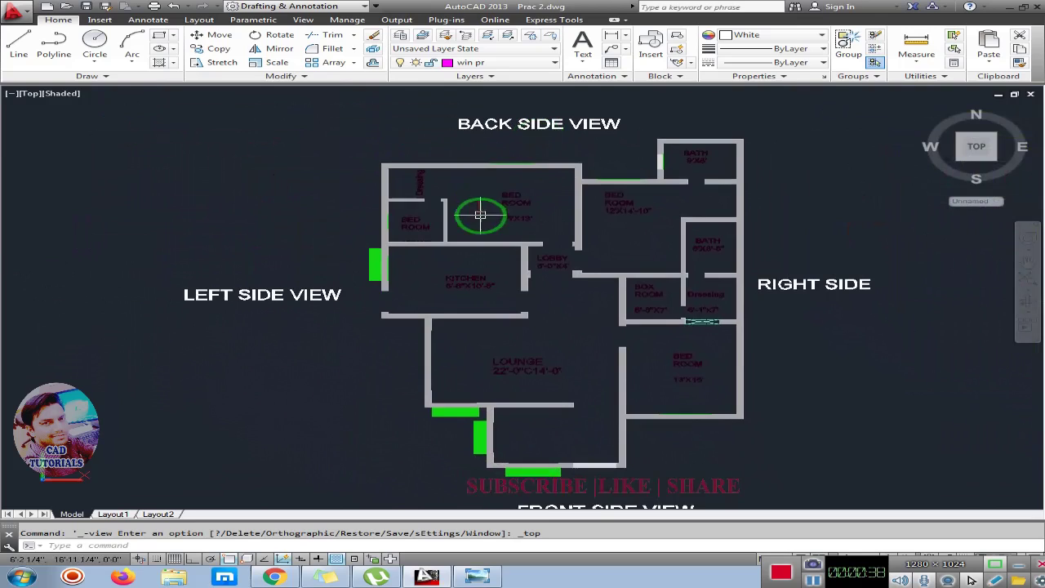
middle_click_drag(480, 215, 466, 205)
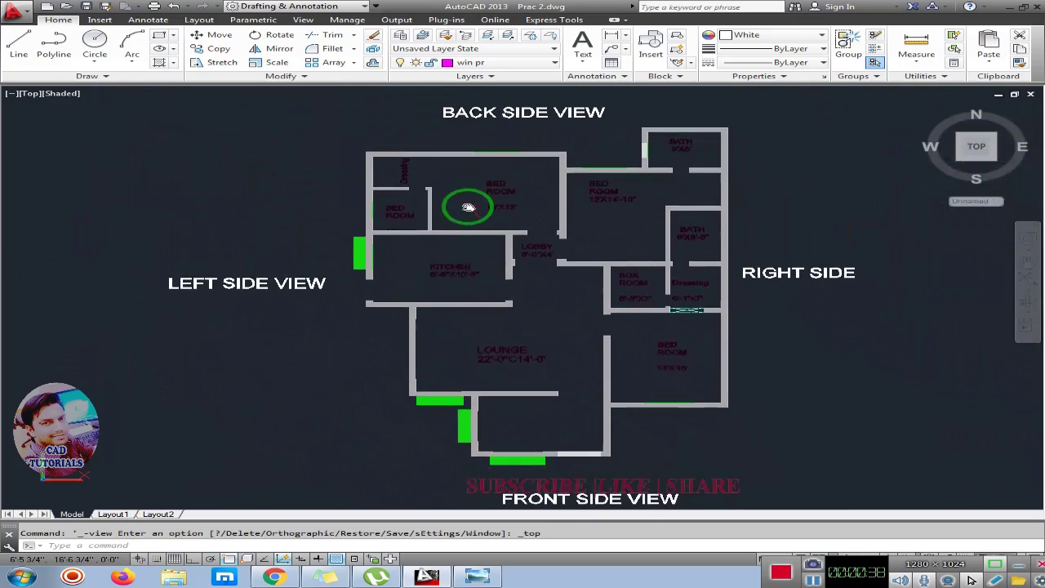
Show the house model in SW Isometric using the ViewCube's southwest corner.
left_click(32, 93)
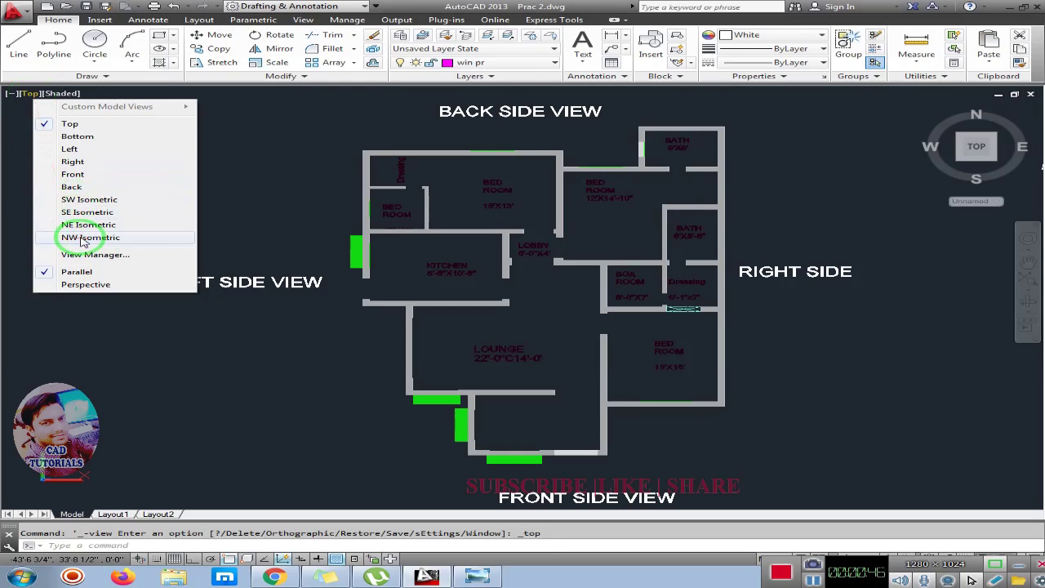
key("Escape")
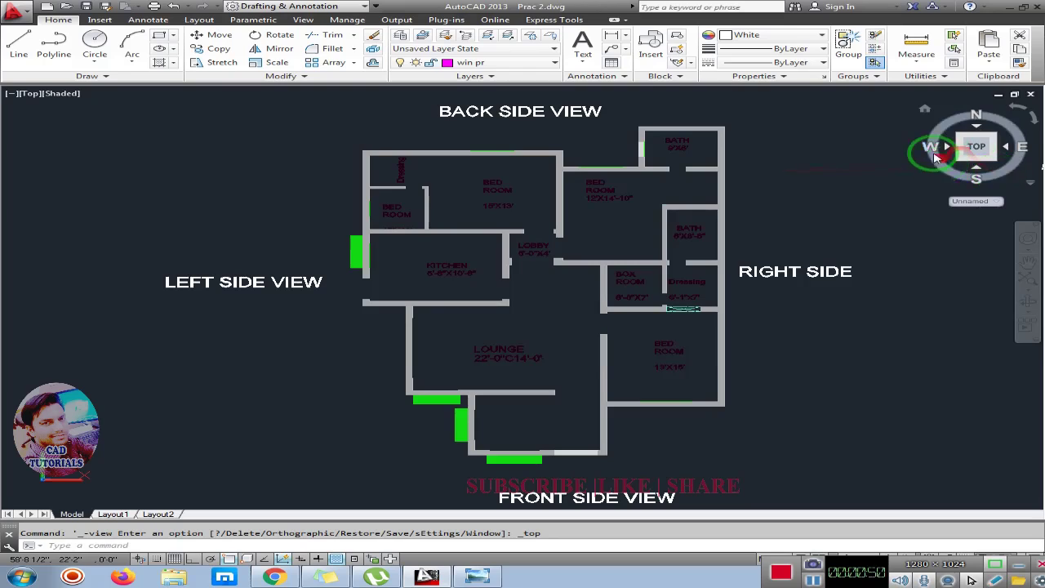
mouse_move(962, 164)
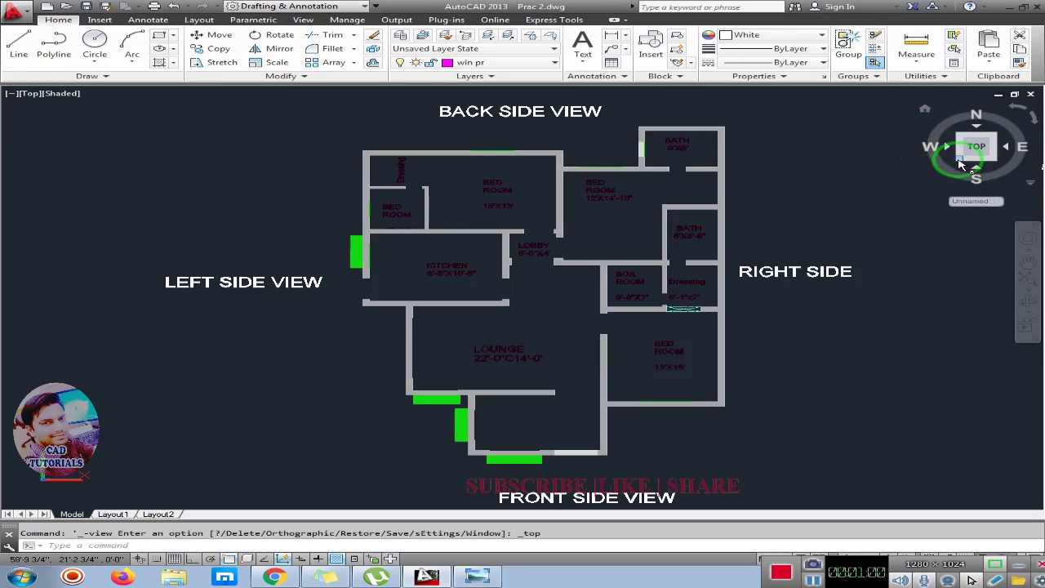
mouse_move(977, 147)
left_click(962, 165)
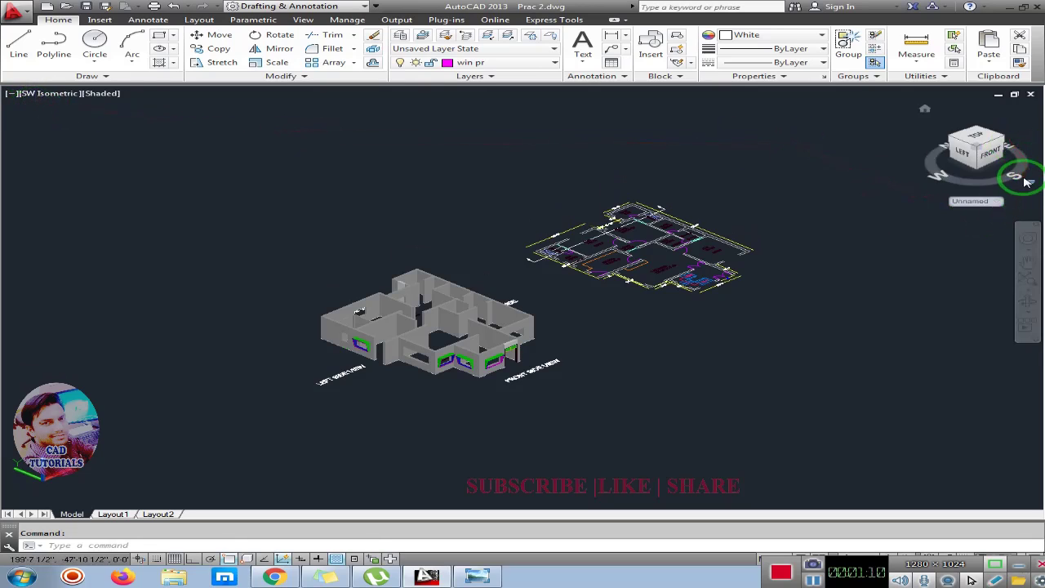
Try SE Isometric, return to SW Isometric, then zoom and pan onto the front and left walls.
left_click(1005, 142)
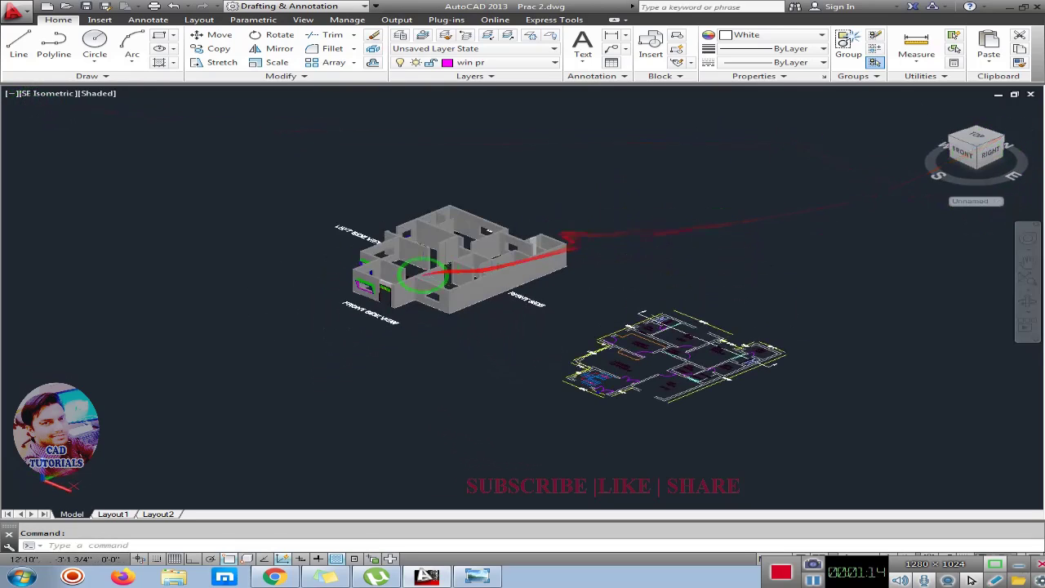
left_click(37, 93)
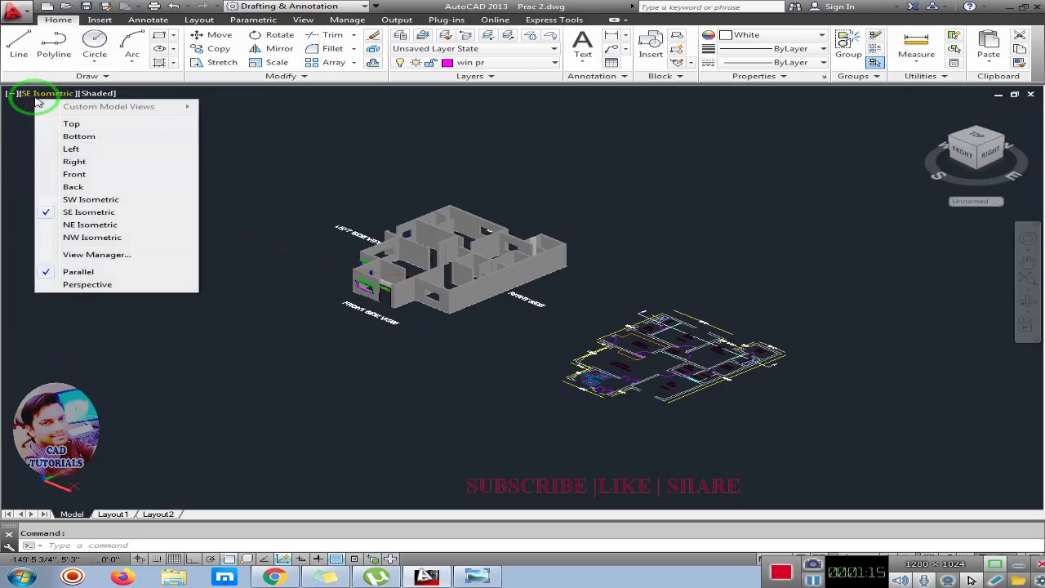
left_click(85, 201)
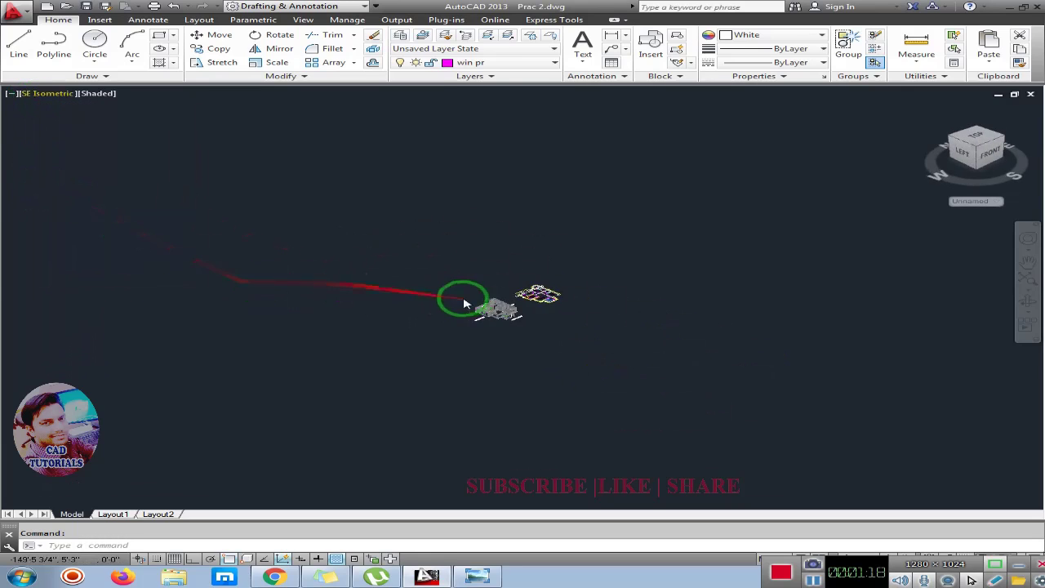
scroll(507, 321, "up", 5)
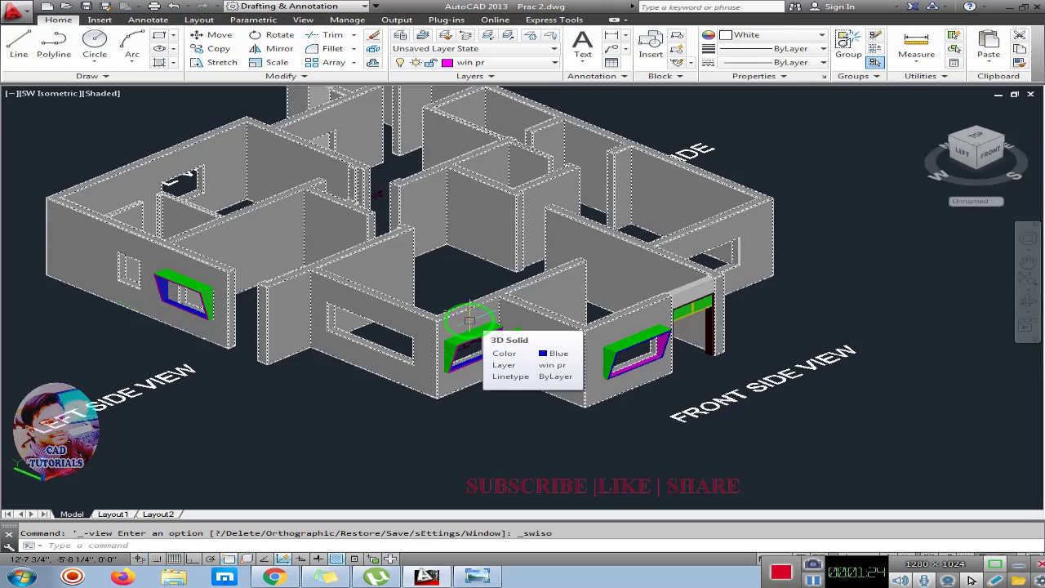
scroll(470, 318, "up", 2)
scroll(478, 320, "down", 2)
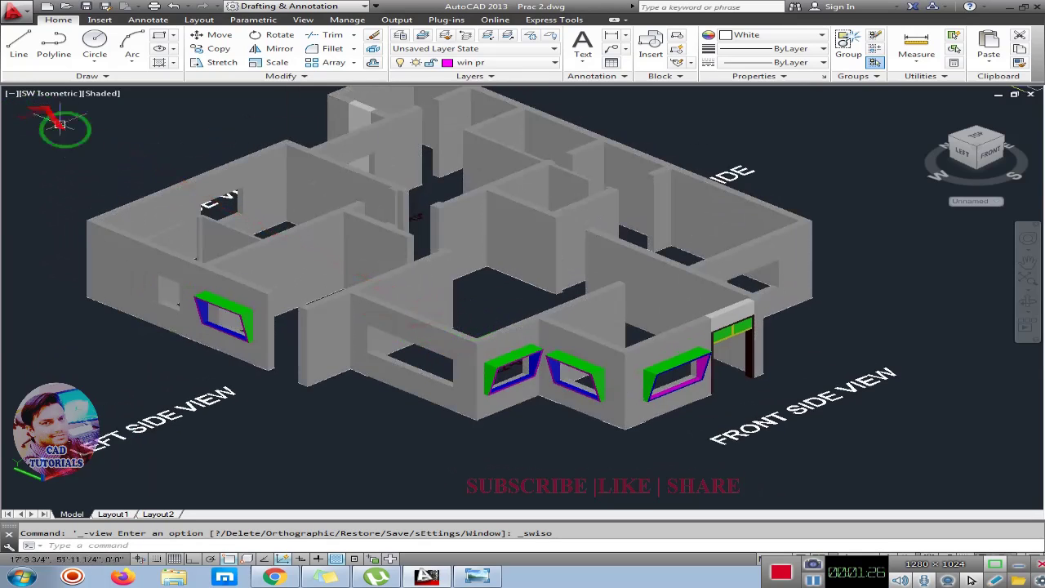
middle_click_drag(61, 122, 102, 114)
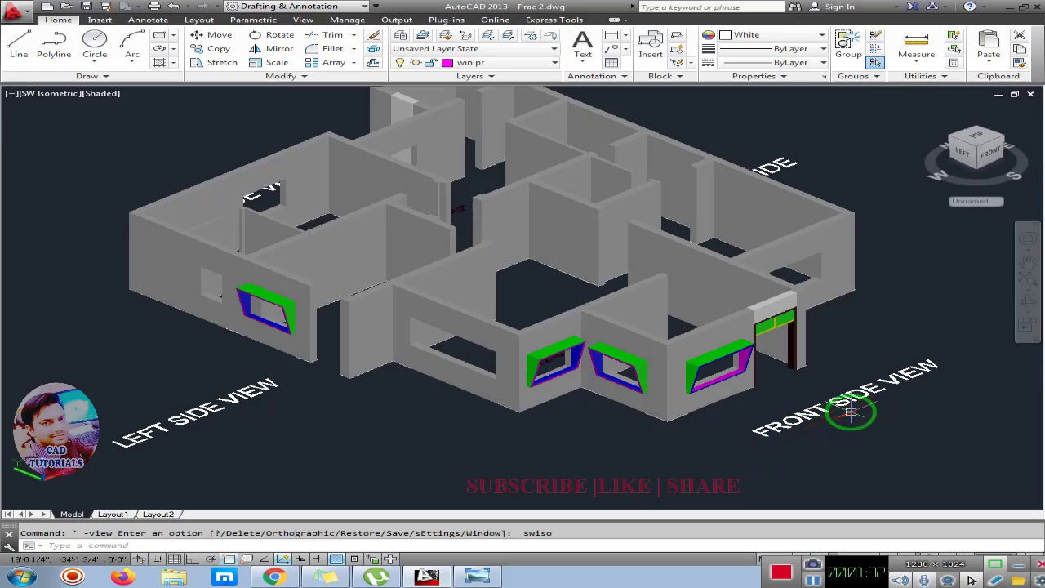
Go from SE Isometric to NE Isometric and zoom onto the right and back walls.
left_click(45, 94)
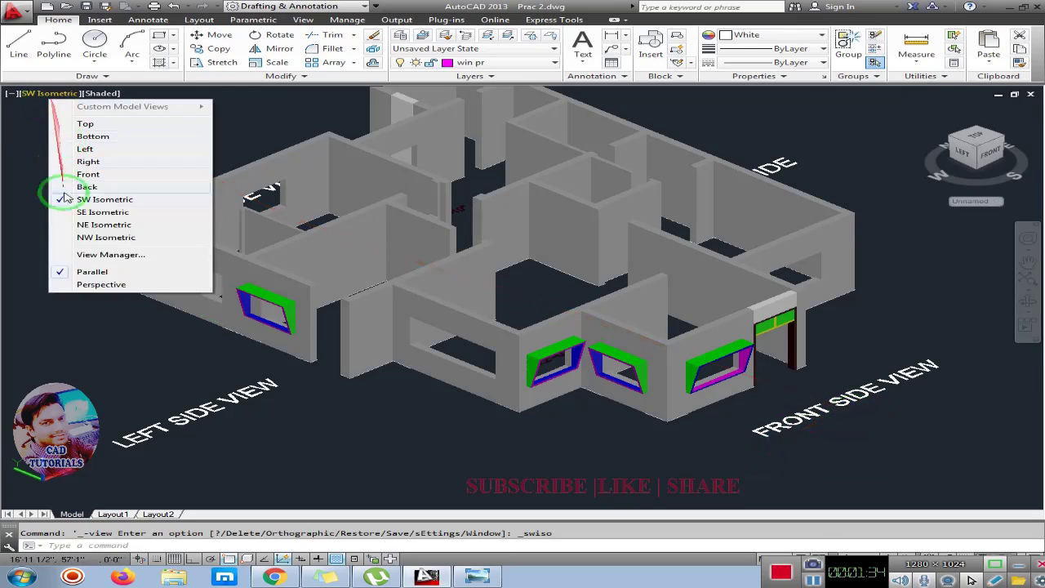
left_click(103, 212)
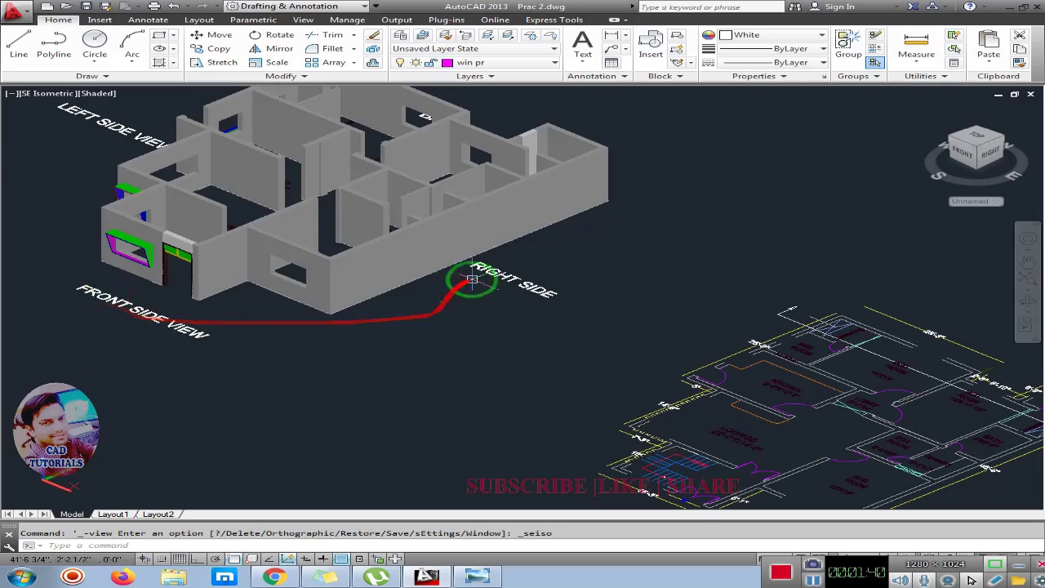
middle_click_drag(520, 290, 620, 326)
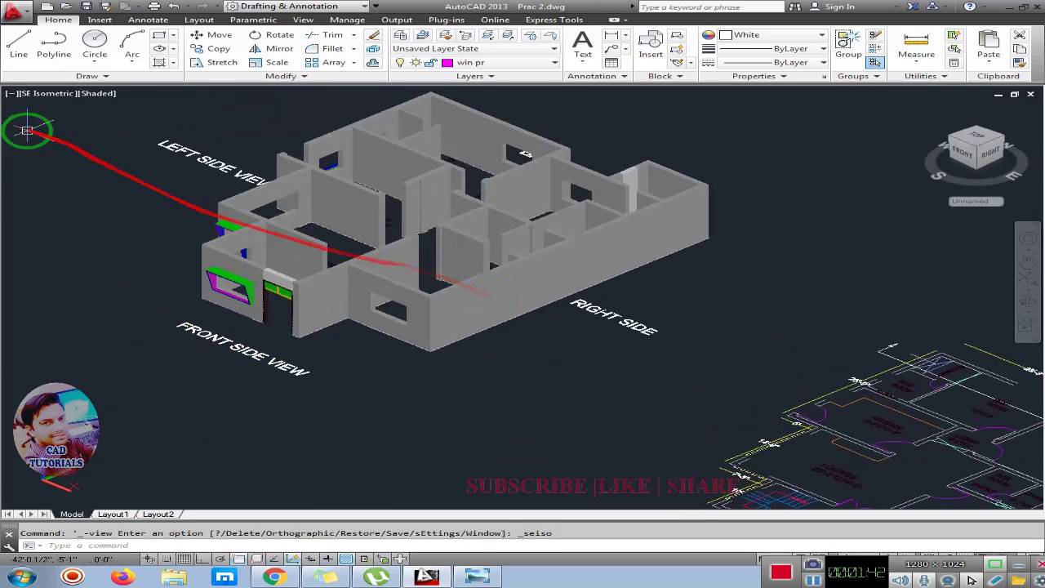
left_click(45, 96)
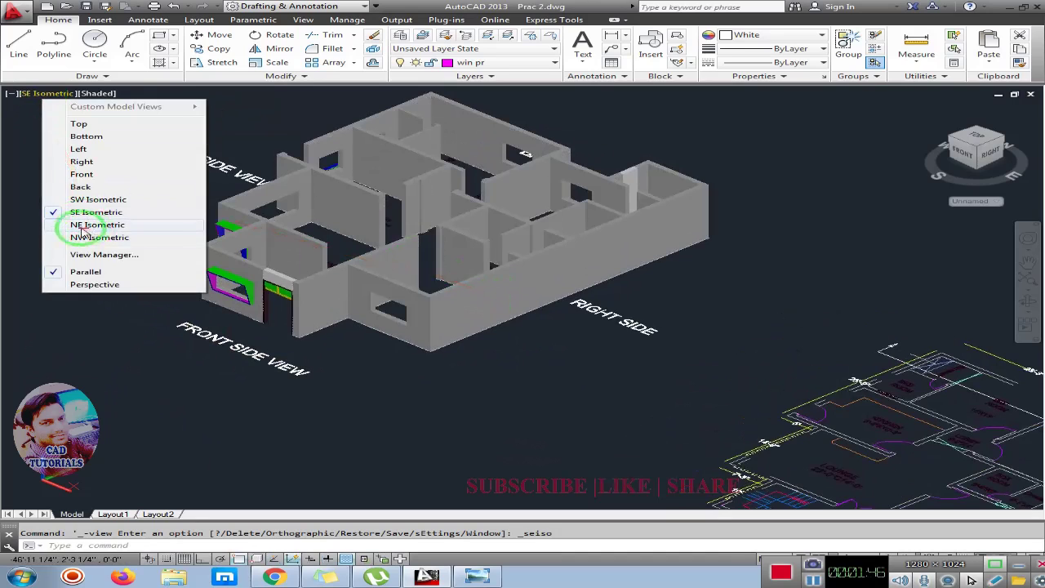
left_click(106, 228)
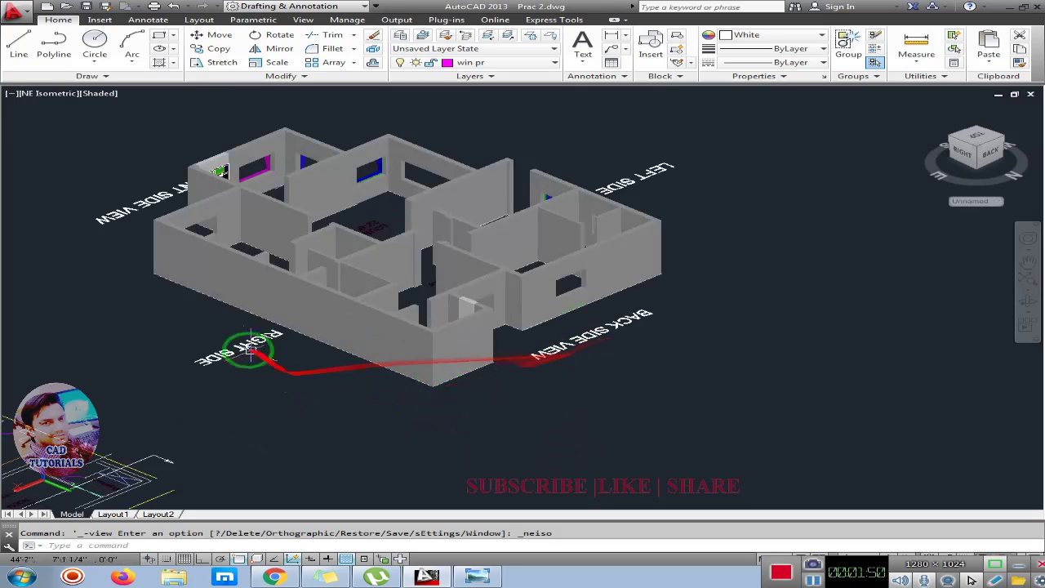
scroll(256, 357, "up", 5)
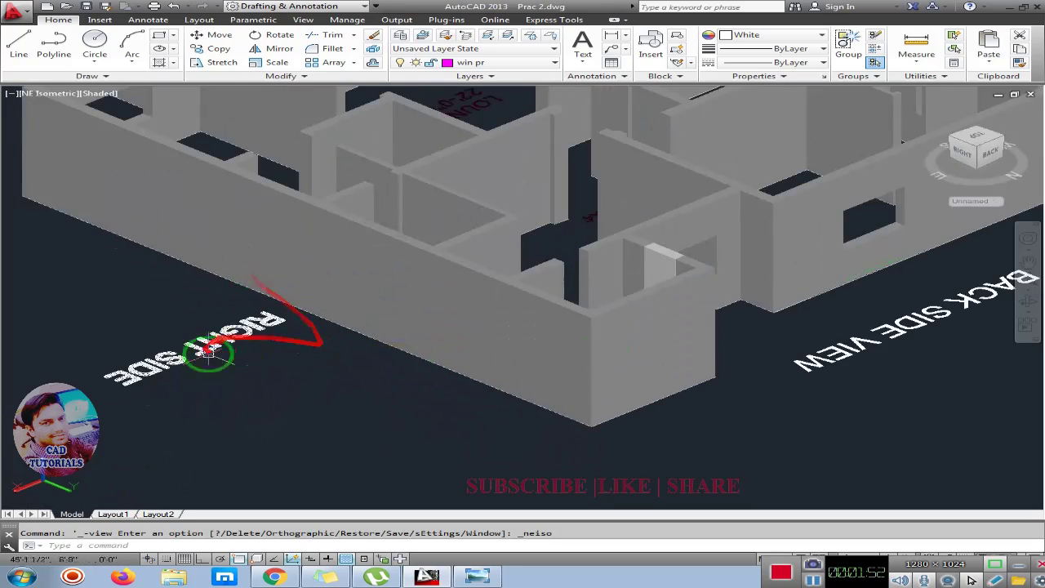
scroll(210, 355, "down", 2)
scroll(586, 318, "up", 2)
scroll(586, 318, "down", 2)
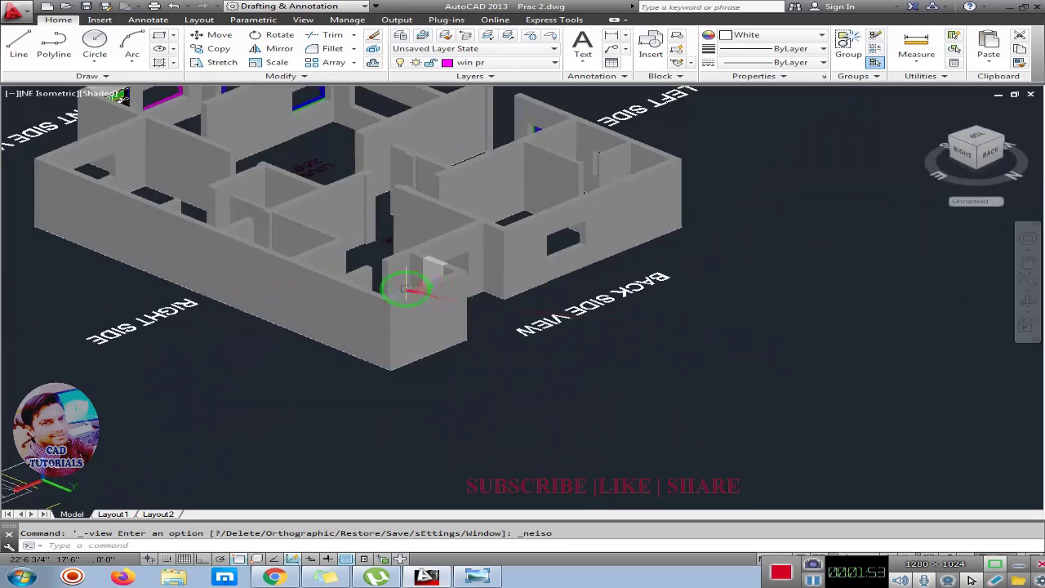
left_click(36, 93)
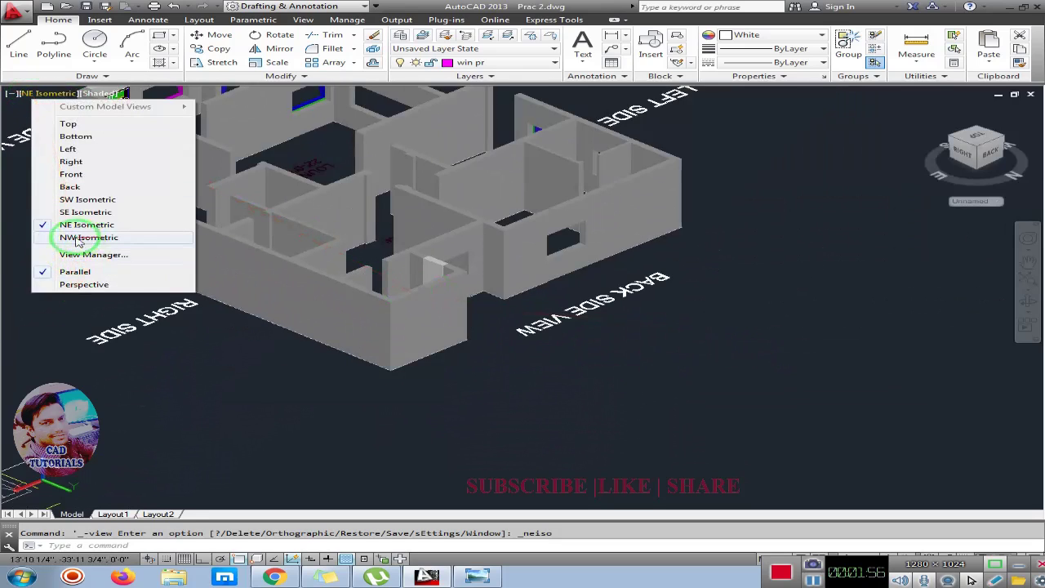
Switch to NW Isometric, zoom in, and select the house walls.
left_click(84, 238)
scroll(362, 324, "up", 3)
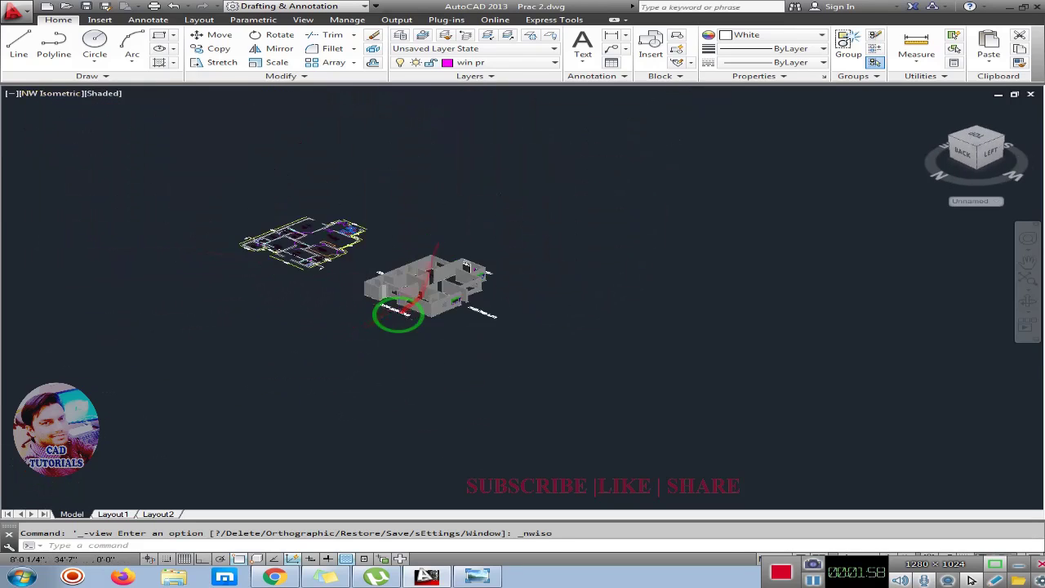
scroll(397, 312, "up", 3)
scroll(384, 331, "up", 2)
scroll(338, 367, "up", 1)
scroll(727, 346, "up", 2)
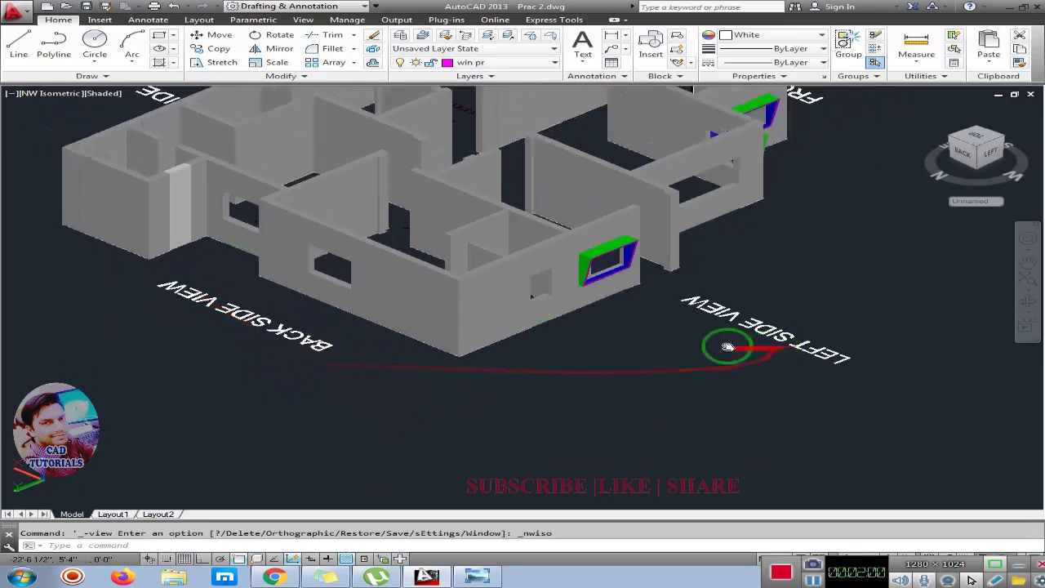
scroll(686, 376, "up", 2)
left_click_drag(651, 335, 121, 108)
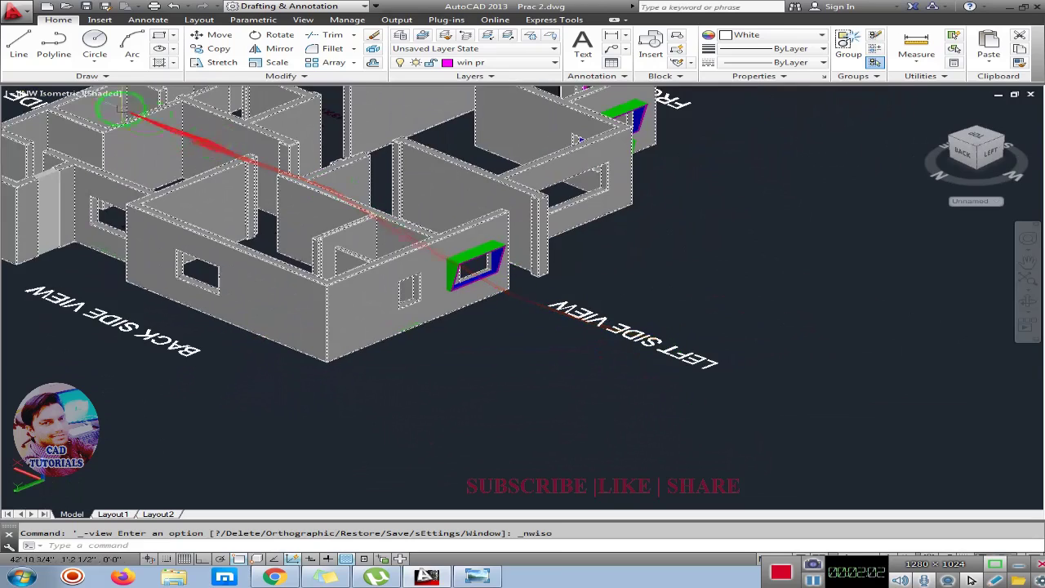
Return to SW Isometric and zoom and pan close onto the left side wall and its window.
left_click(61, 98)
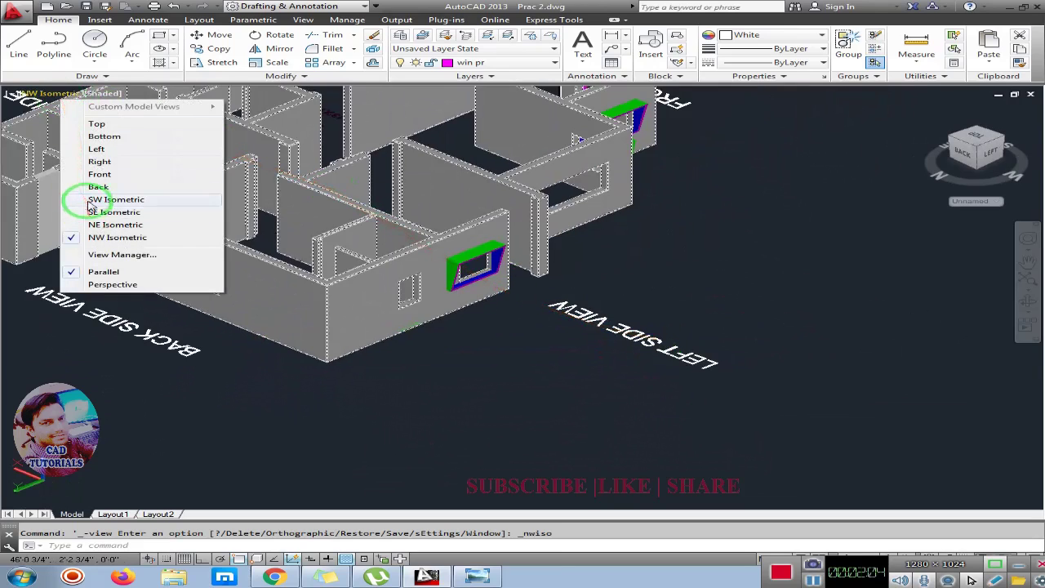
left_click(114, 199)
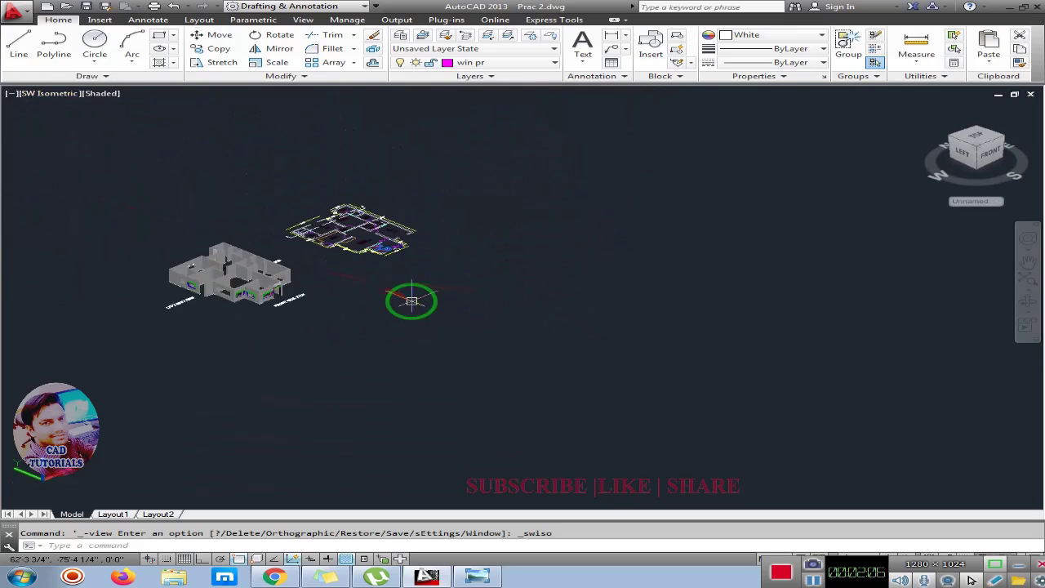
middle_click_drag(208, 278, 446, 241)
scroll(571, 319, "up", 2)
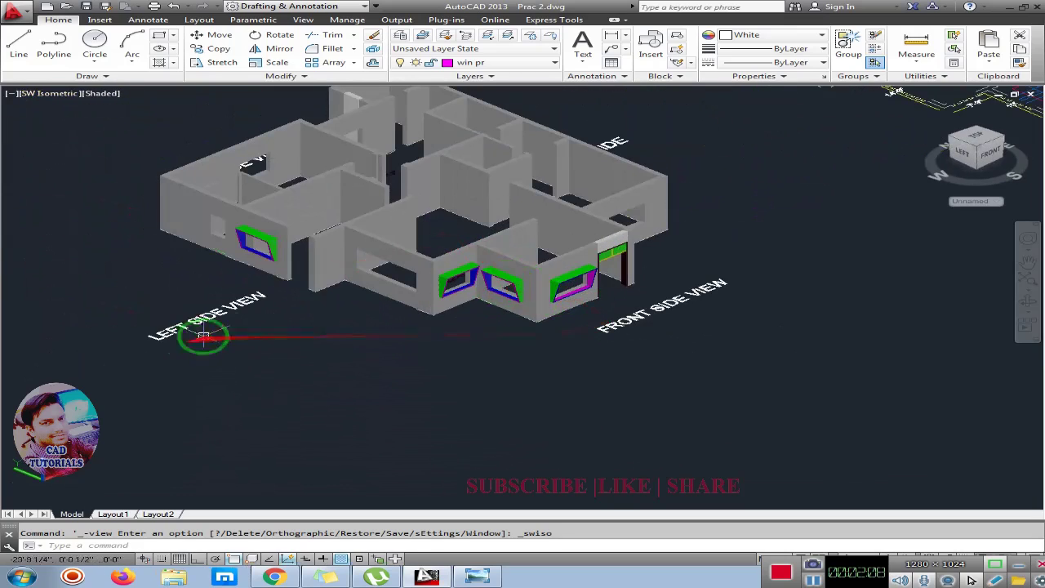
scroll(253, 319, "up", 1)
scroll(269, 315, "up", 1)
scroll(338, 303, "up", 1)
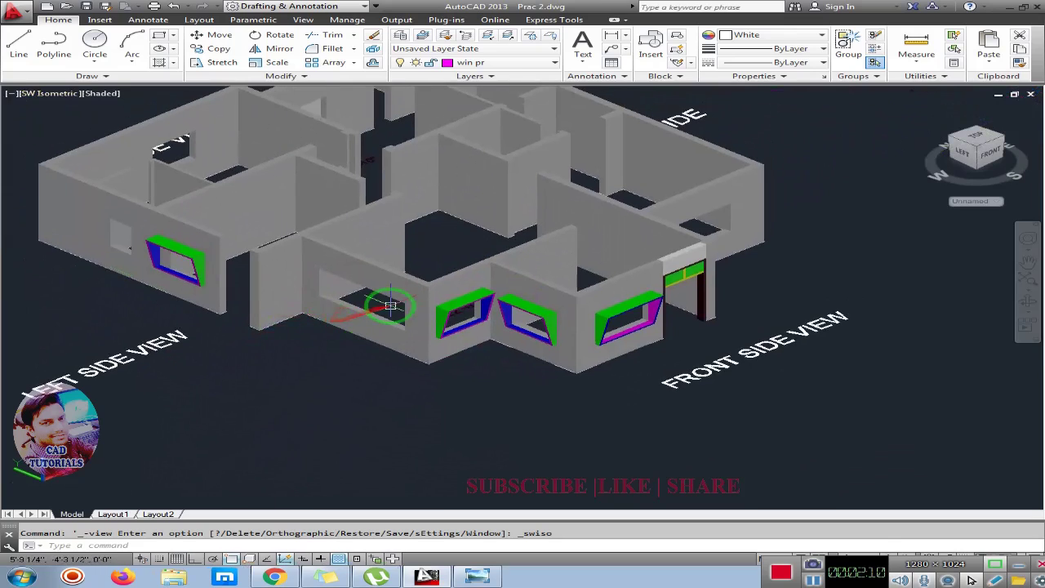
middle_click_drag(362, 357, 338, 381)
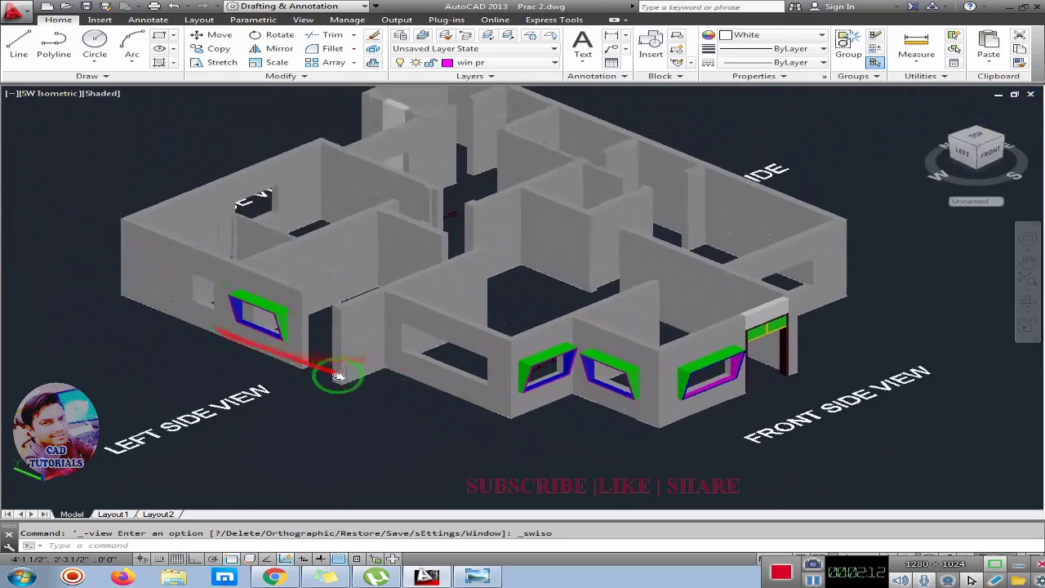
middle_click_drag(141, 255, 234, 296)
scroll(210, 280, "up", 1)
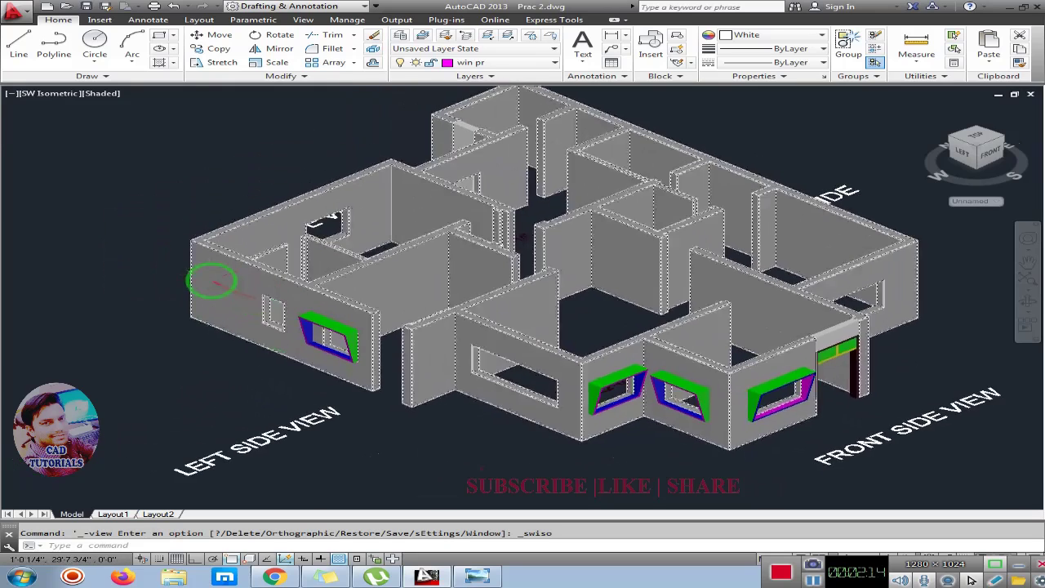
scroll(249, 297, "up", 2)
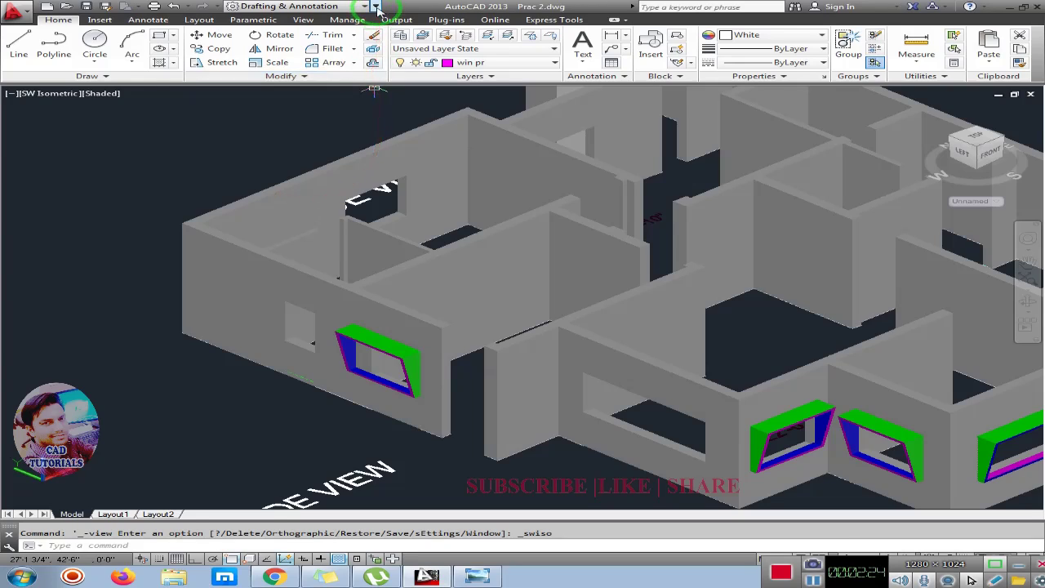
Turn on the classic menu bar and dock the UCS II toolbar above the drawing.
left_click(377, 7)
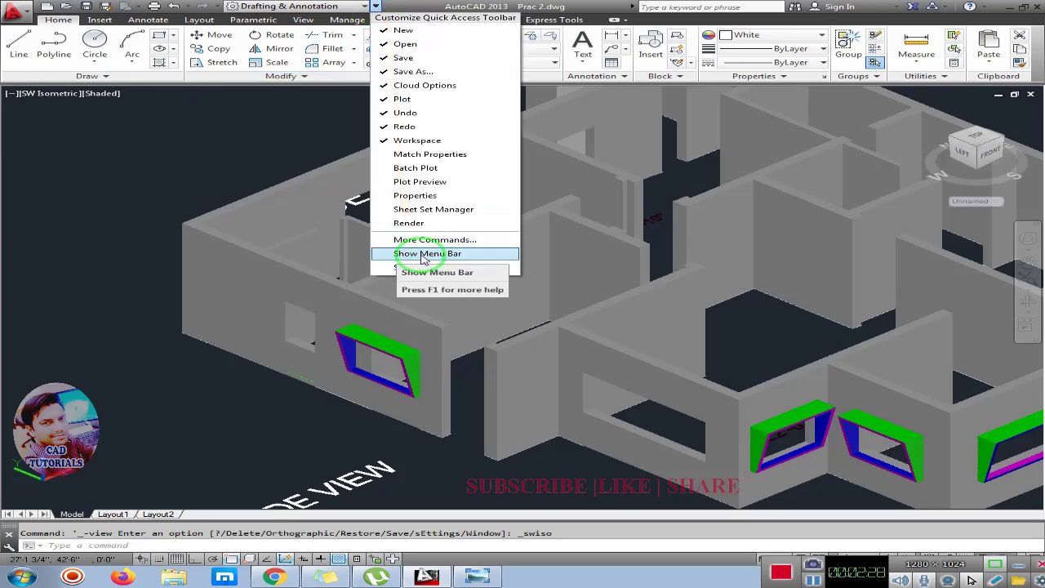
left_click(432, 255)
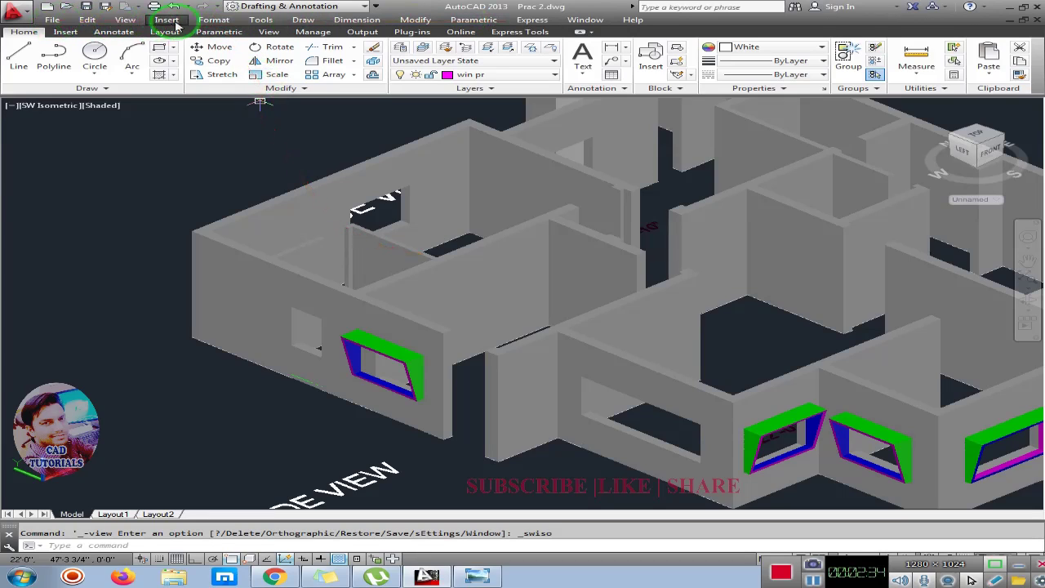
left_click(261, 20)
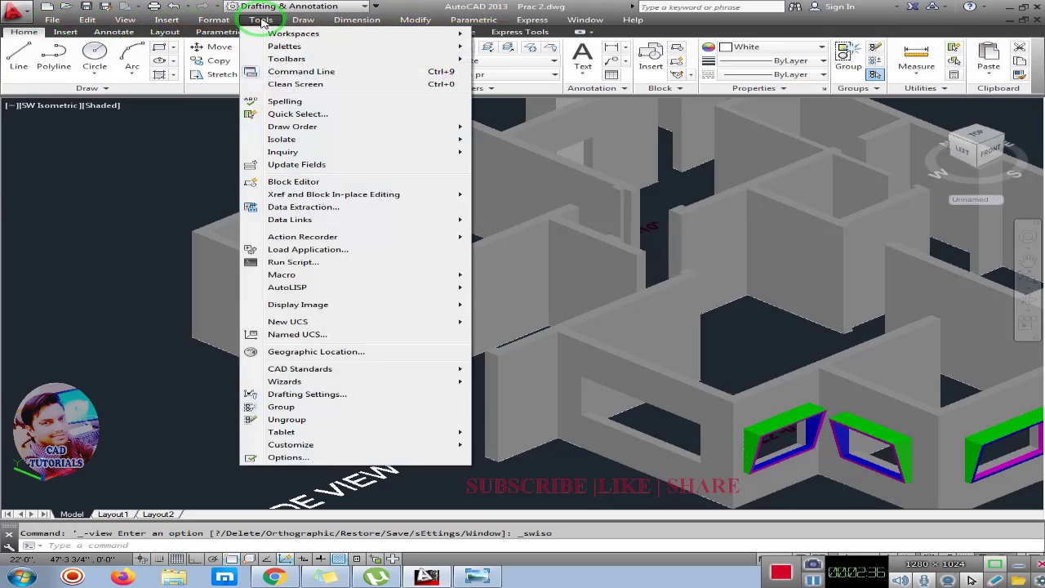
left_click(270, 61)
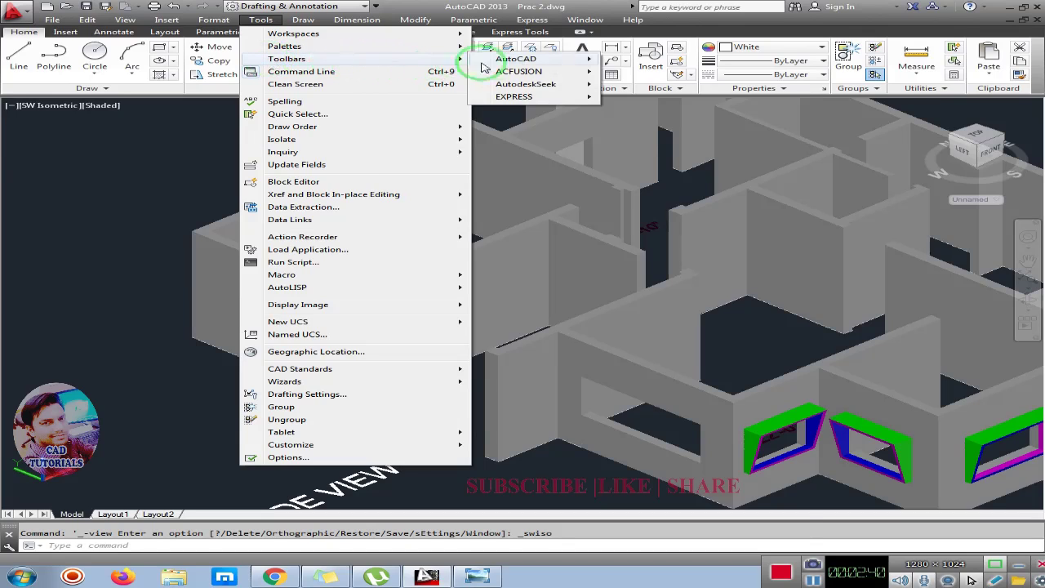
left_click(521, 61)
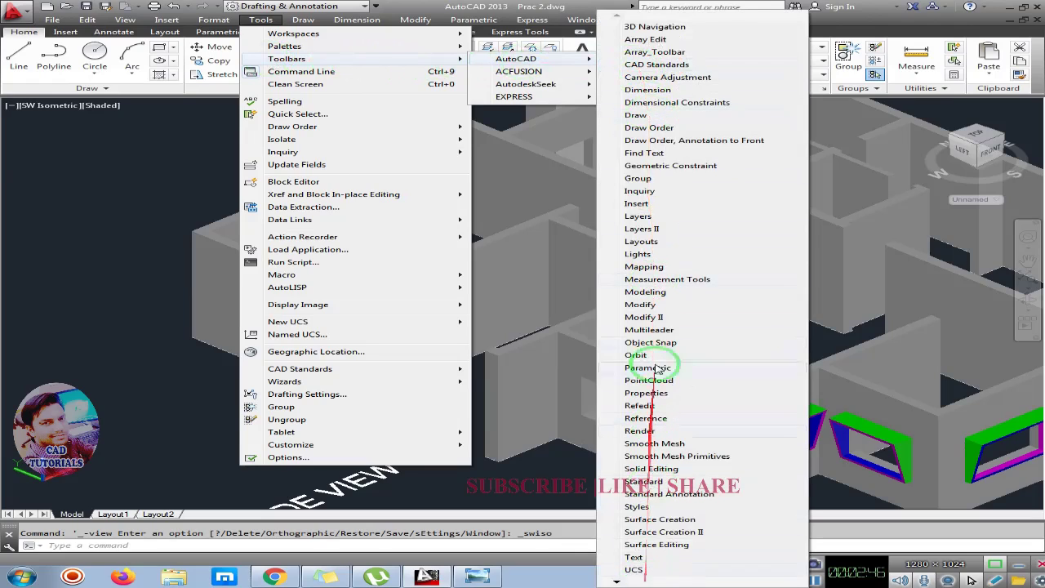
left_click(623, 580)
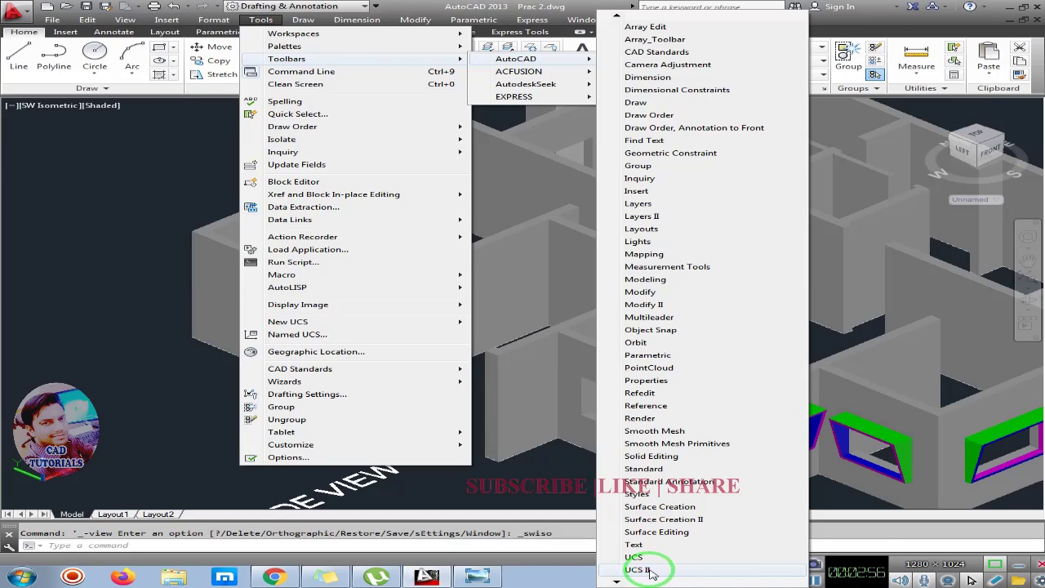
left_click(651, 570)
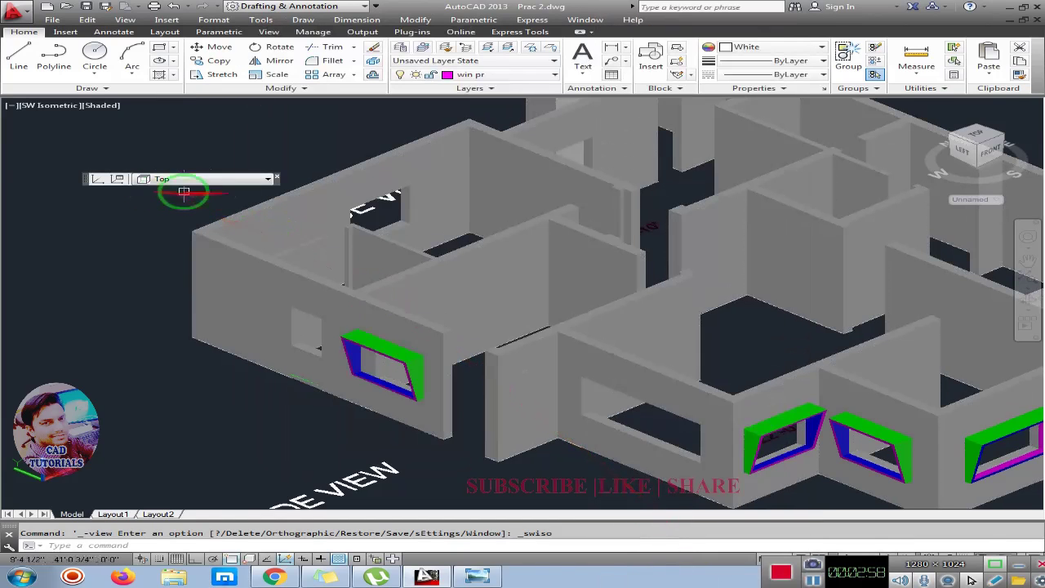
mouse_move(88, 181)
left_mouse_down()
mouse_move(8, 108)
mouse_move(67, 115)
left_mouse_up()
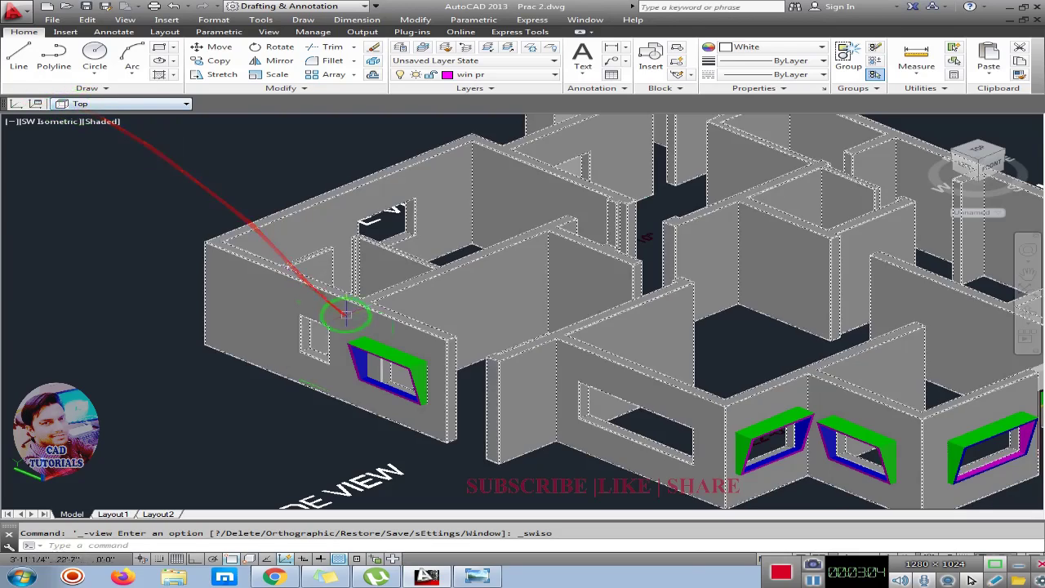
Pan the left wall into view and open the UCS II preset coordinate system list.
middle_click_drag(384, 326, 338, 297)
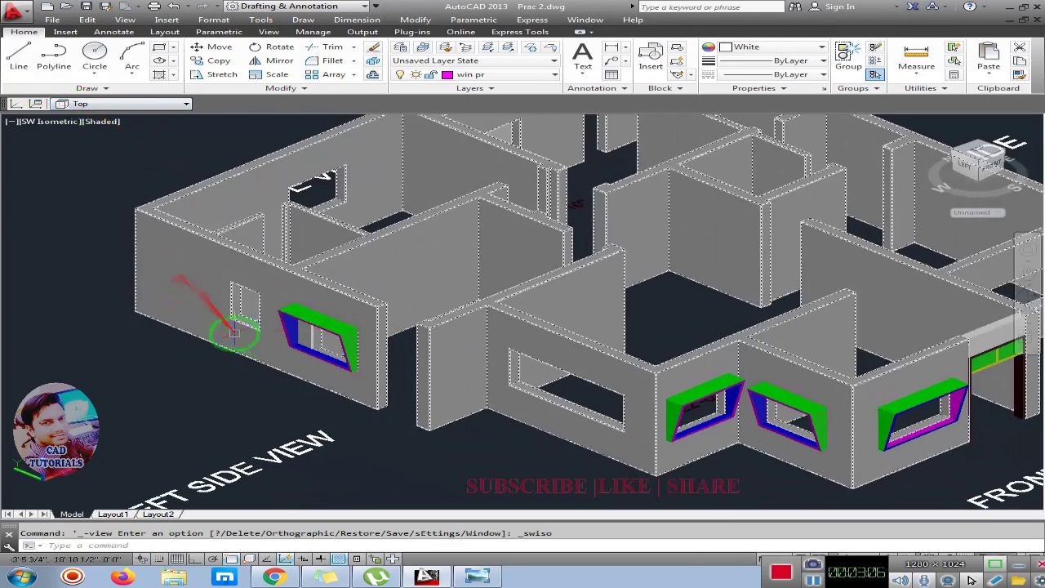
mouse_move(196, 276)
middle_mouse_down()
mouse_move(232, 256)
mouse_move(210, 268)
middle_mouse_up()
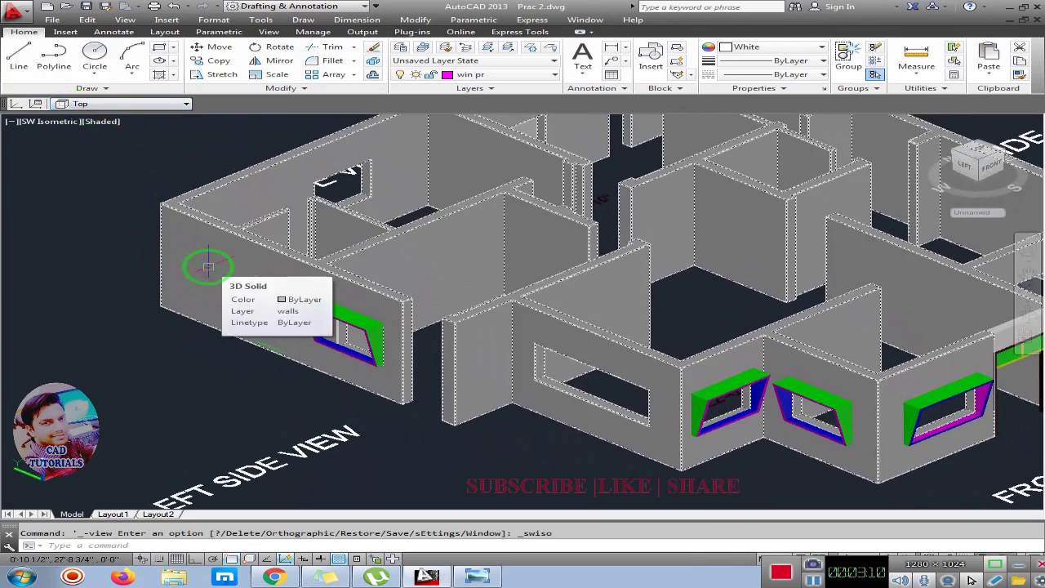
left_click(134, 103)
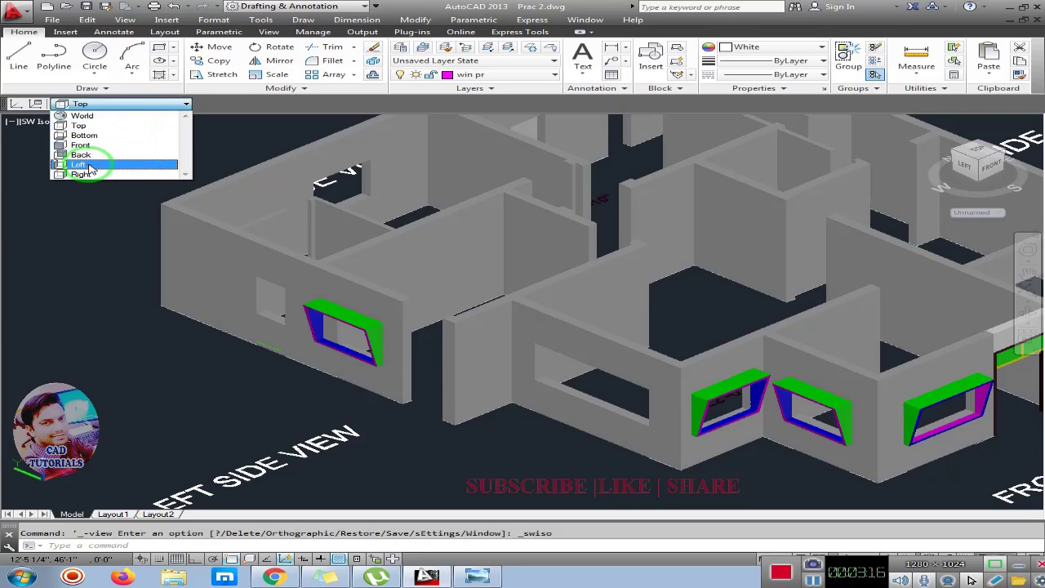
Set the UCS to Left and draw a circle on the outer face of the left wall.
left_click(90, 167)
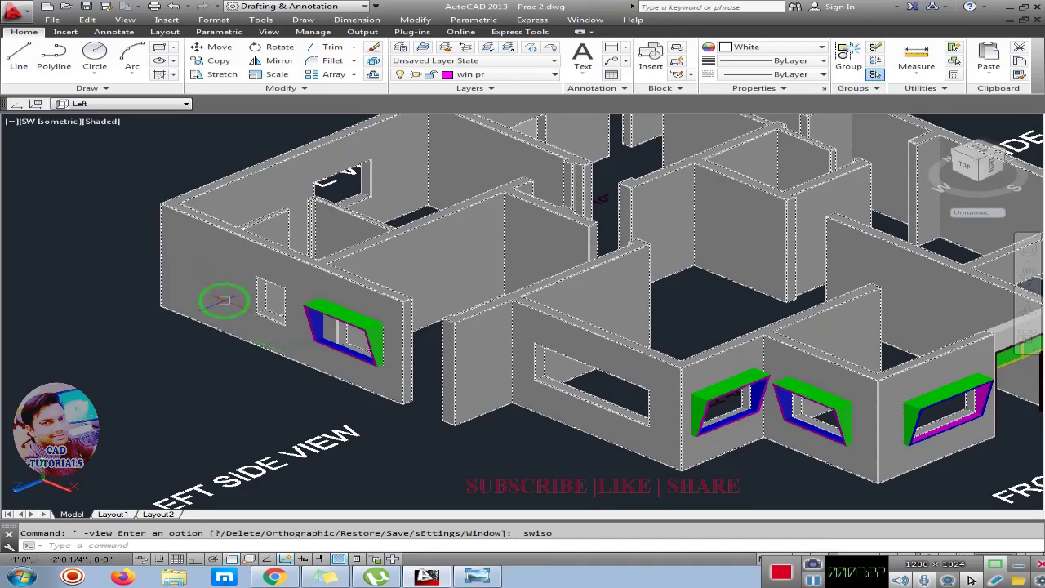
type("c")
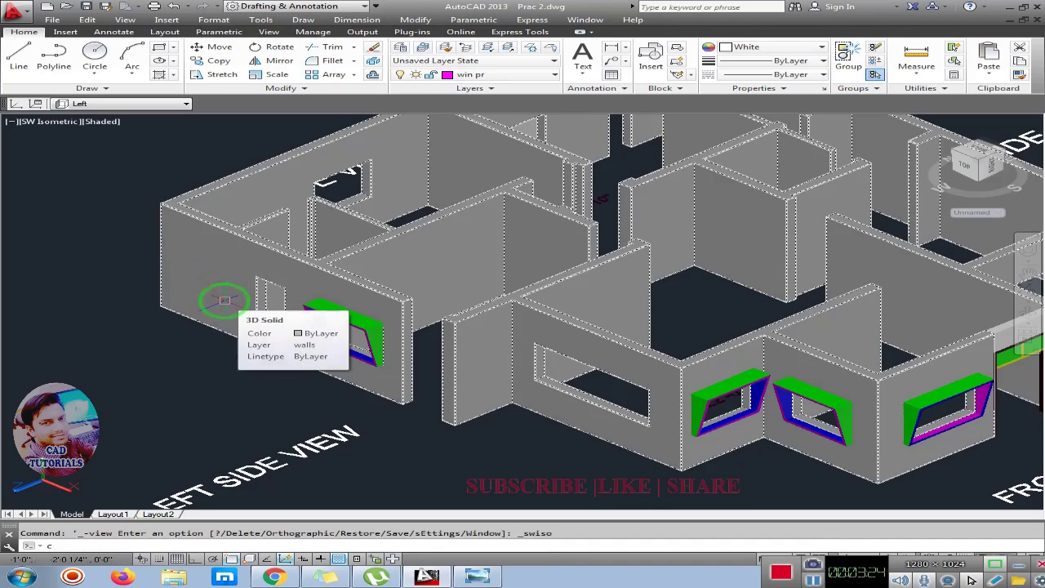
key("Return")
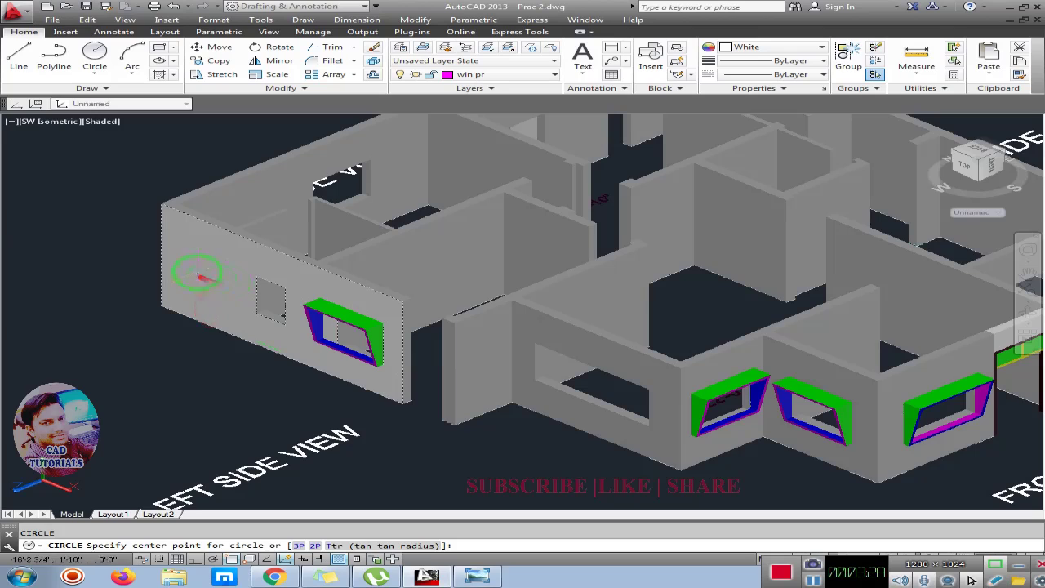
left_click(200, 263)
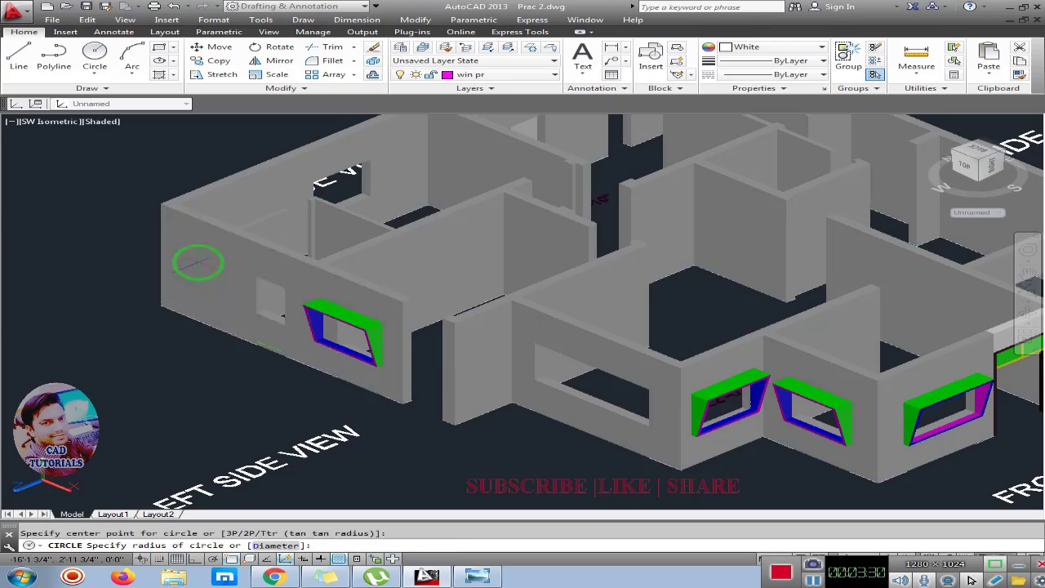
left_click(197, 277)
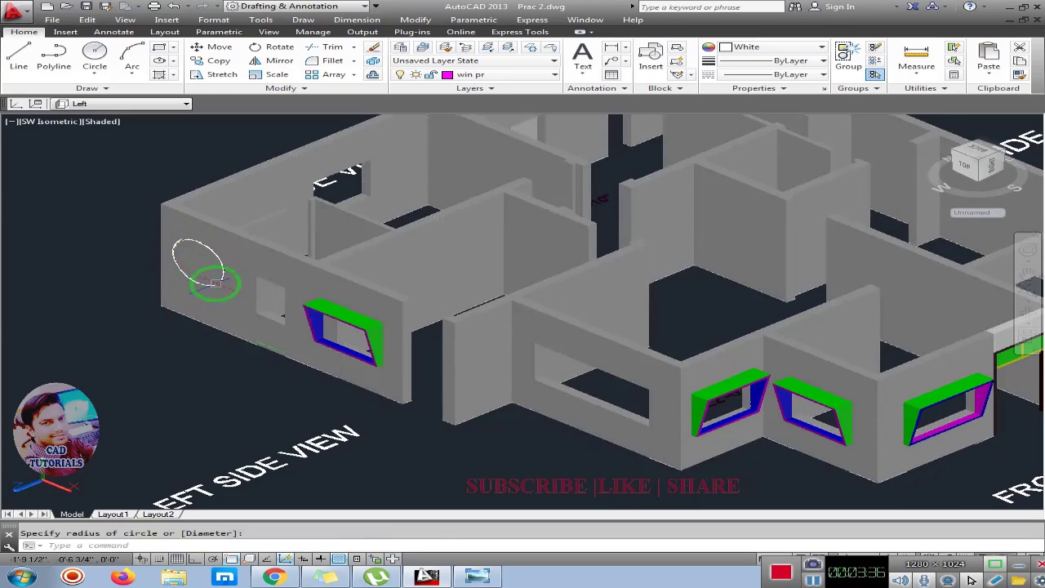
middle_click_drag(214, 282, 206, 295)
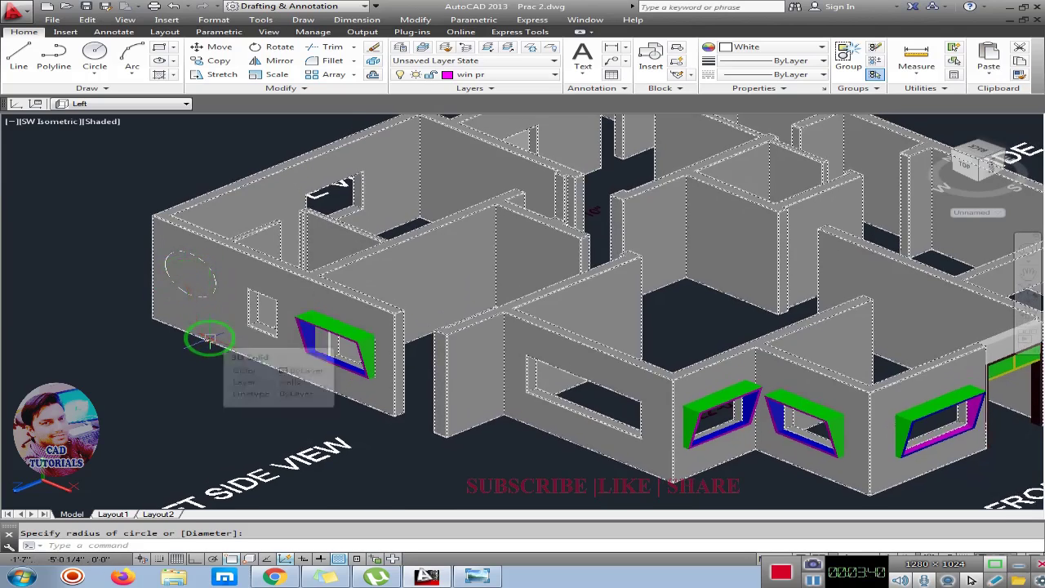
type("p")
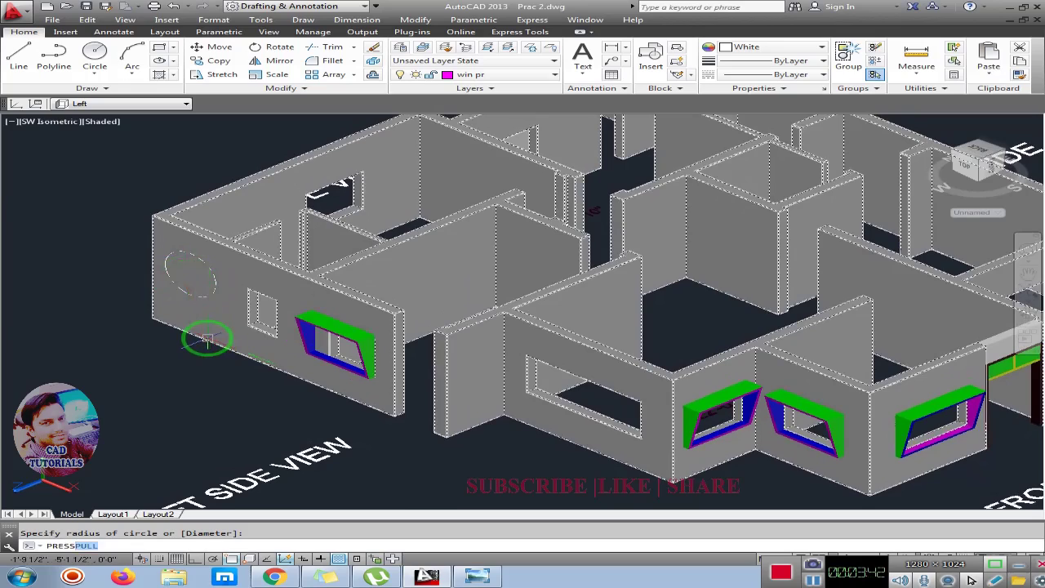
Press-pull the circle into a trial cylinder, then cancel and undo the cylinder and the circle.
key("Return")
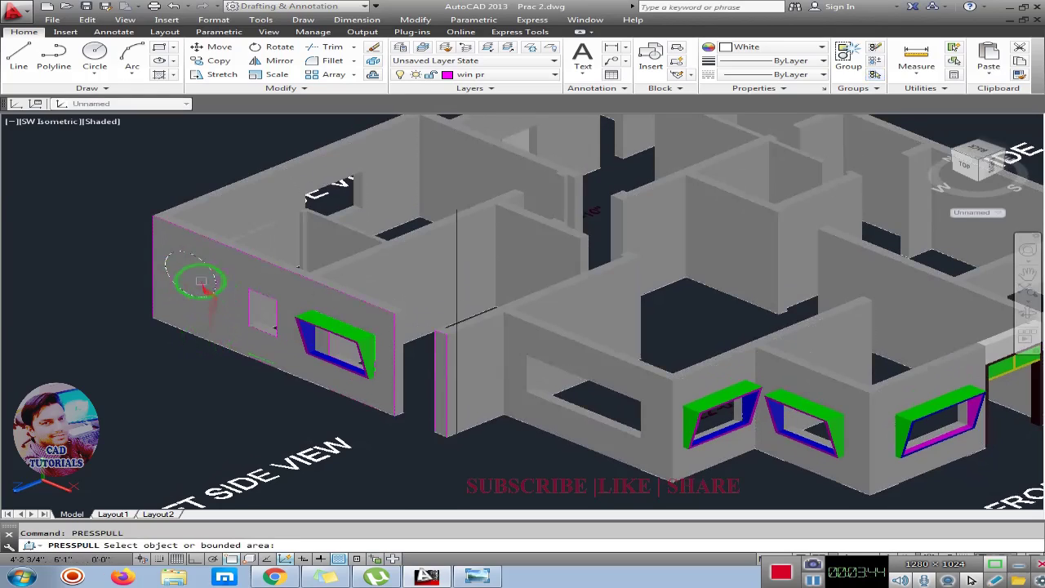
left_click(194, 279)
left_click(143, 288)
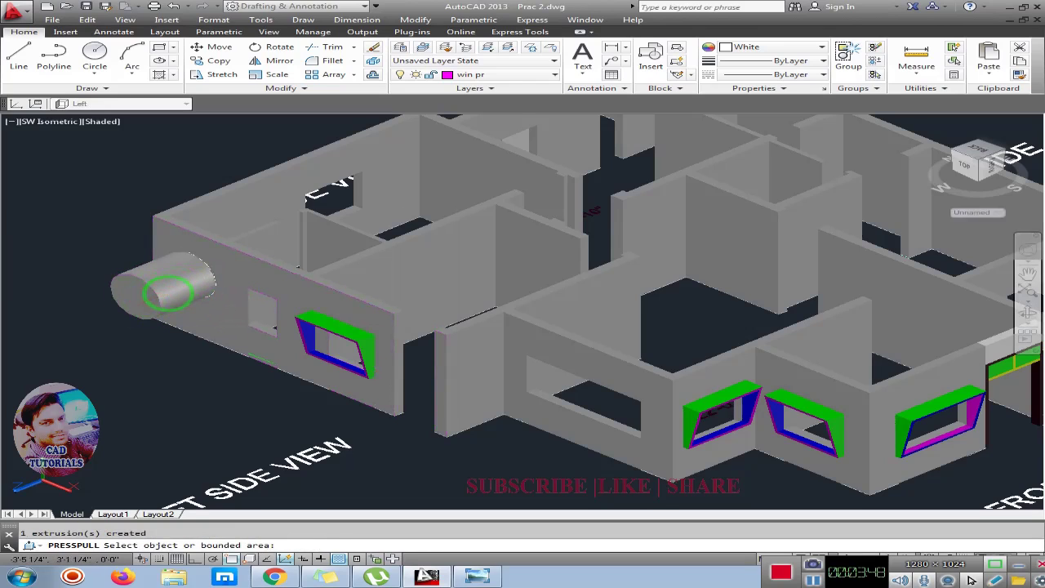
middle_click_drag(183, 294, 138, 295)
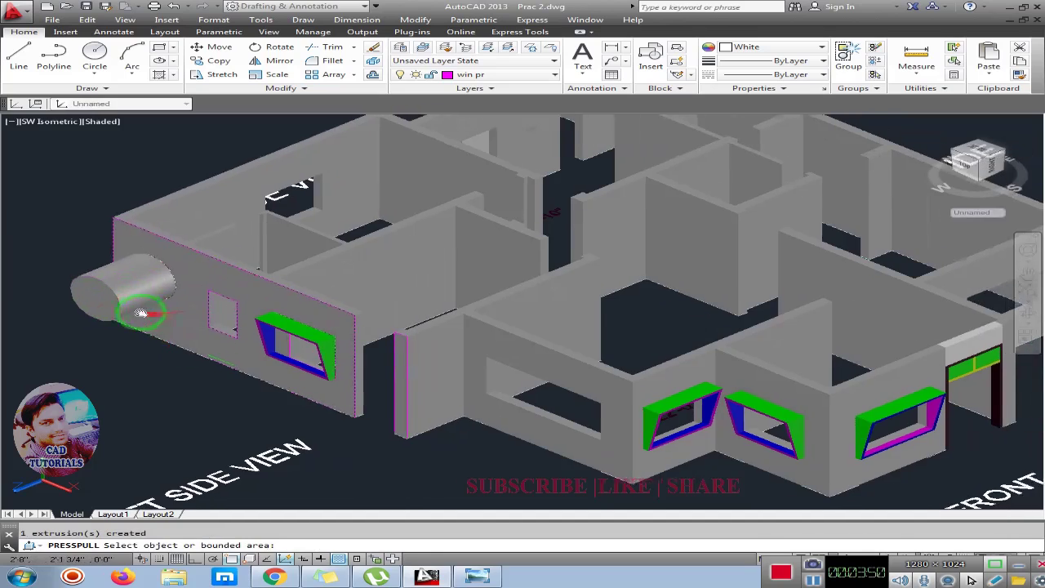
key("Escape")
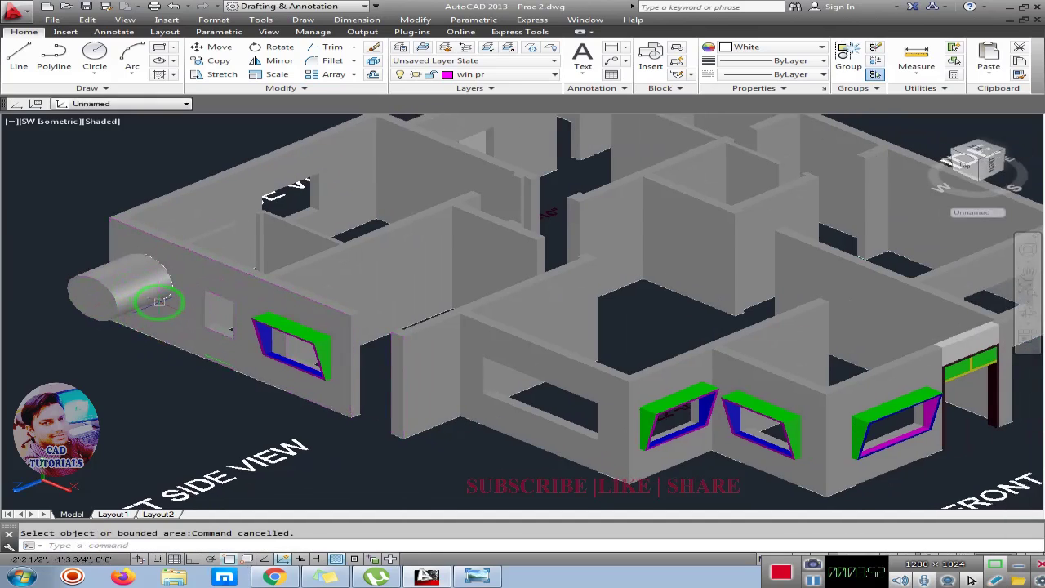
key("ctrl+z")
key("ctrl+z")
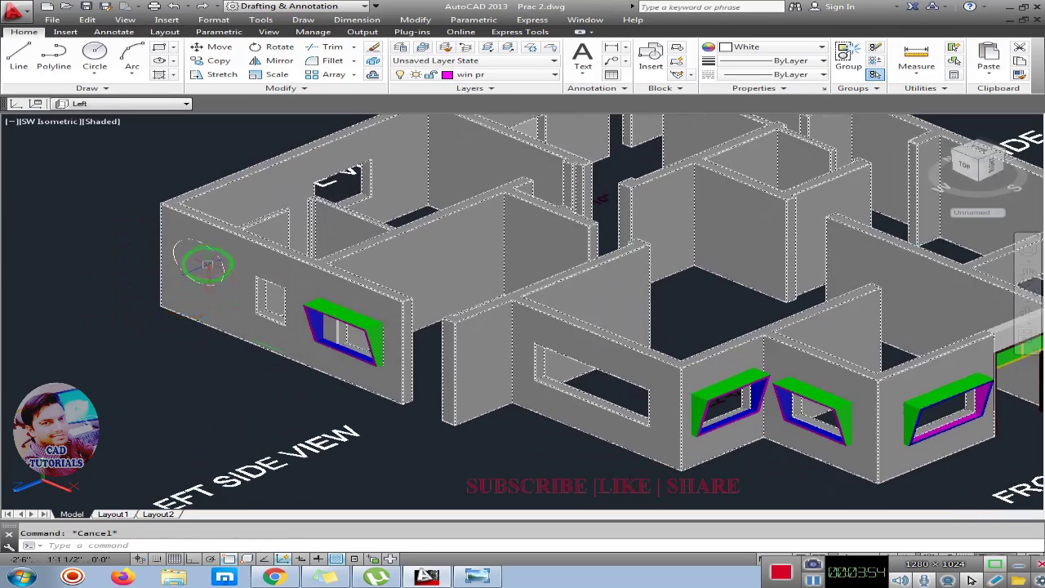
key("ctrl+z")
key("ctrl+z")
type("REC")
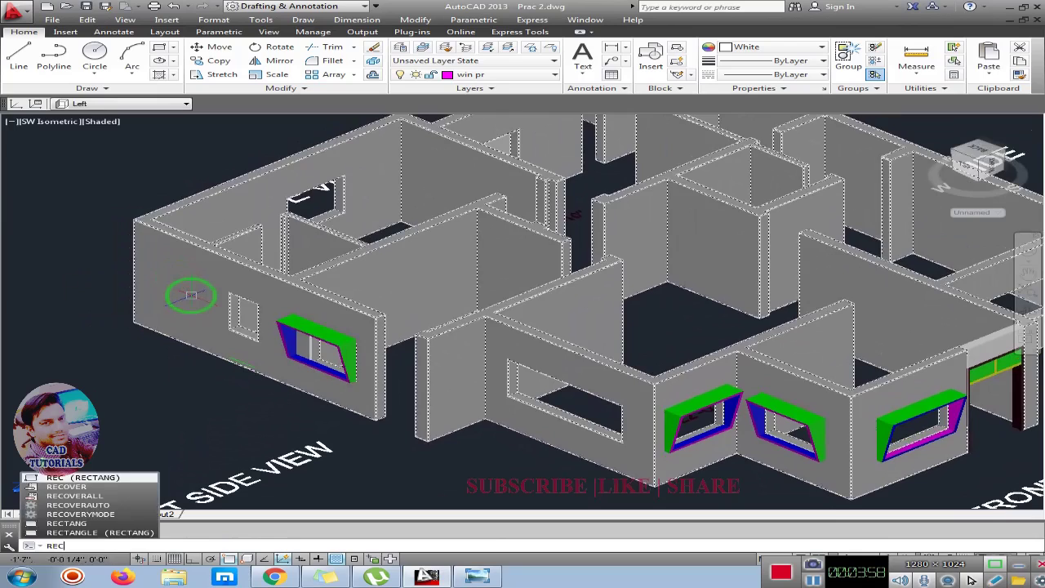
Draw a rectangle on the left wall beside the existing window.
key("Return")
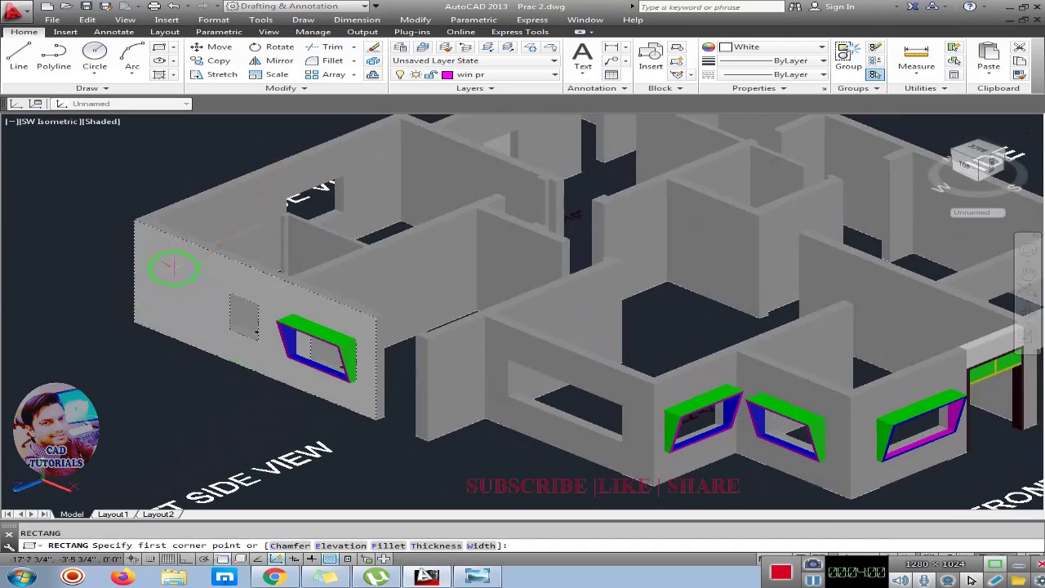
left_click(173, 270)
left_click(190, 307)
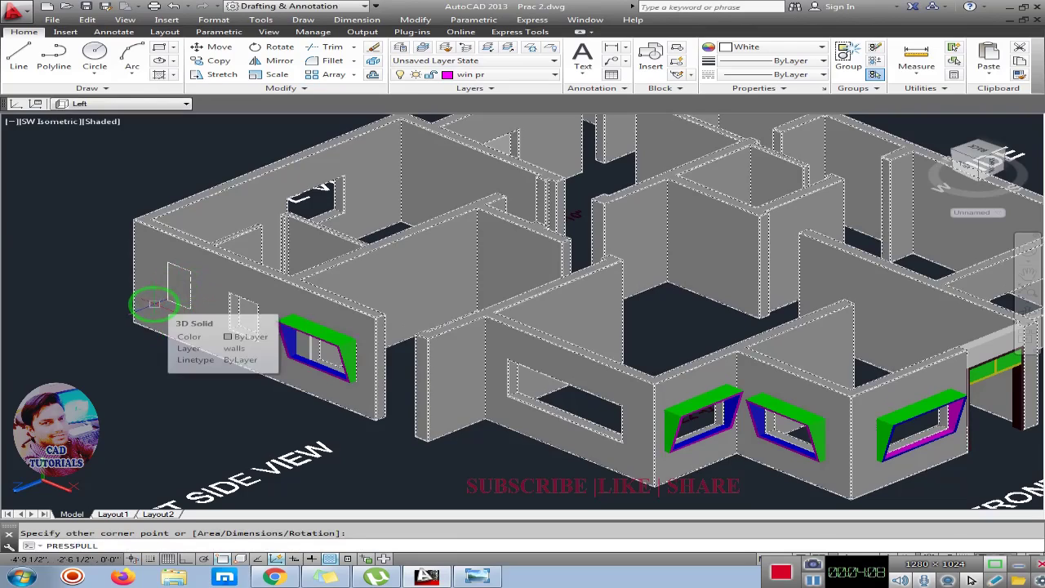
Press-pull the rectangle through the wall thickness to cut a new window opening.
key("Return")
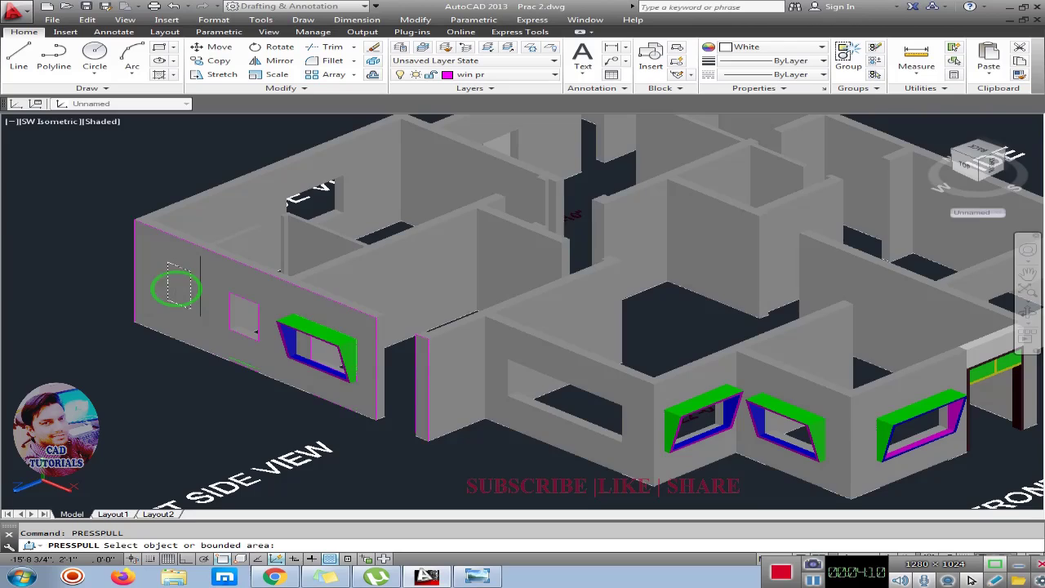
scroll(175, 287, "up", 2)
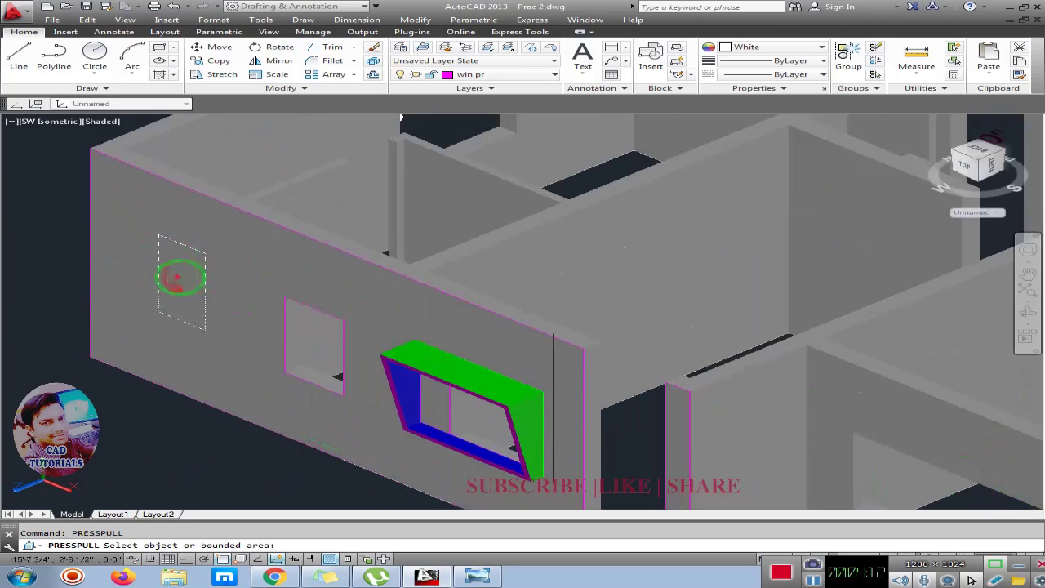
left_click(178, 282)
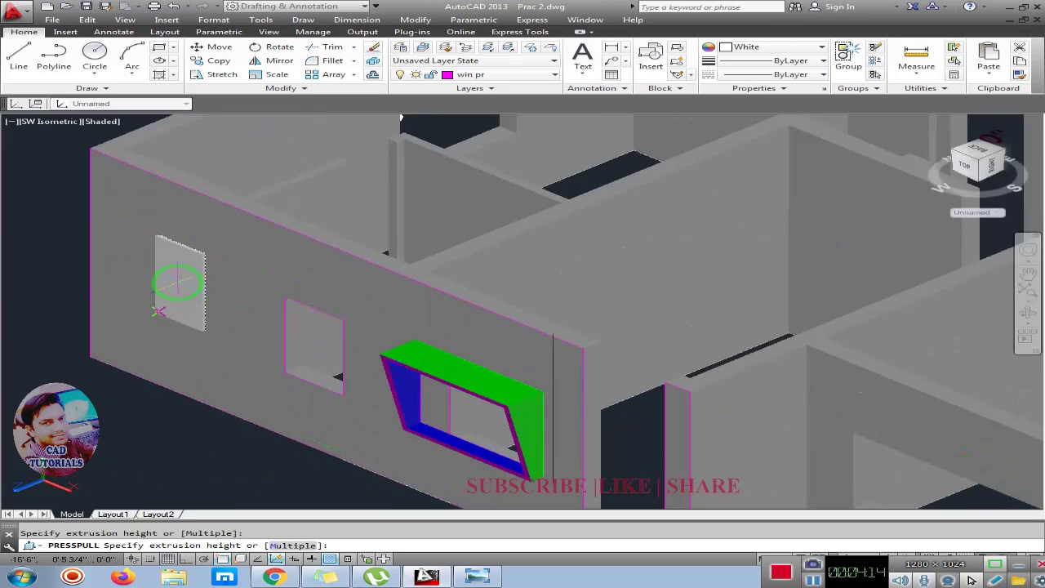
left_click(349, 224)
scroll(204, 285, "up", 2)
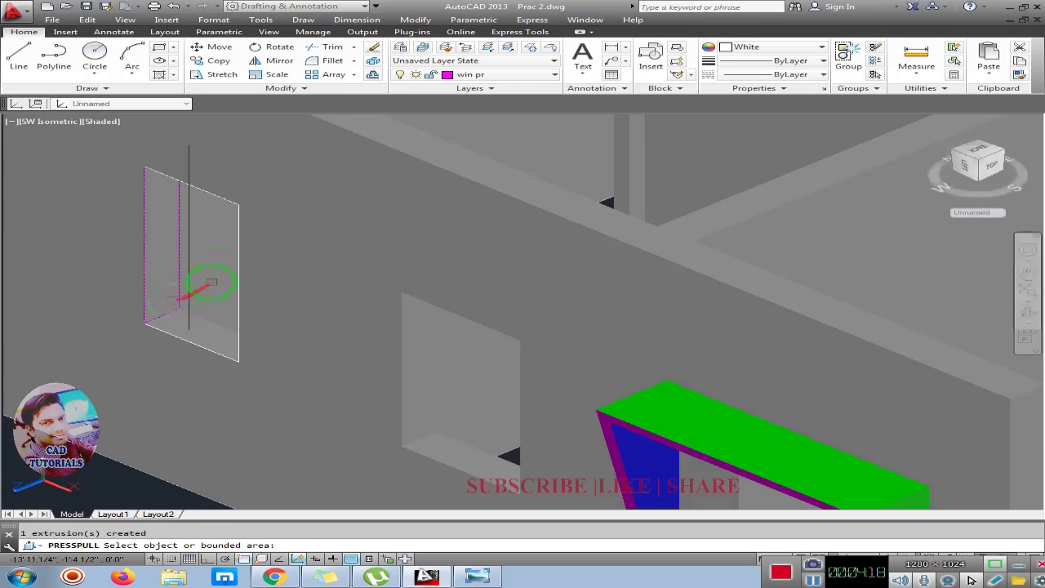
scroll(196, 270, "down", 4)
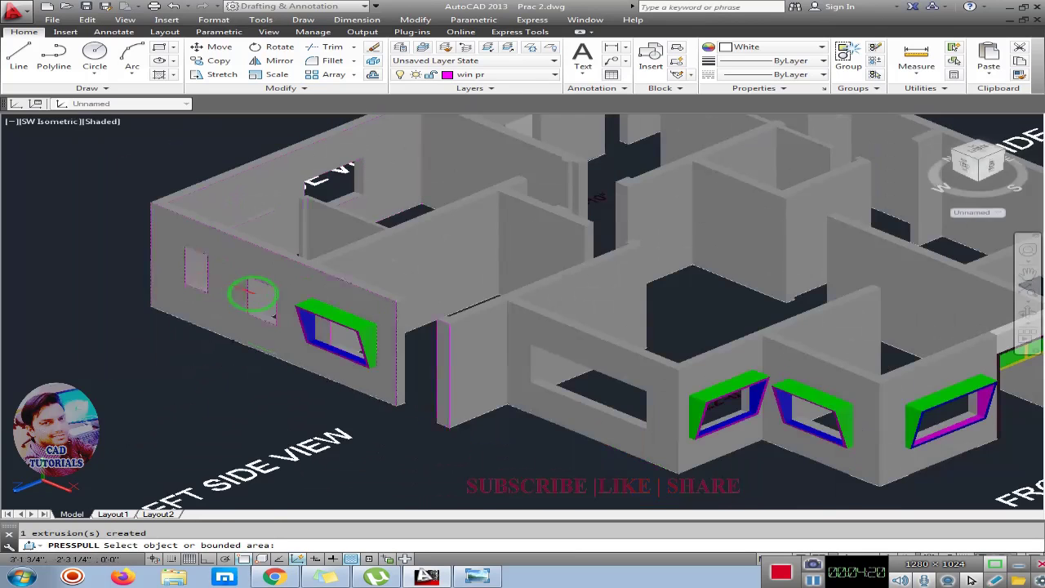
mouse_move(245, 291)
middle_mouse_down("shift")
mouse_move(350, 310)
mouse_move(102, 253)
middle_mouse_up("shift")
scroll(175, 296, "up", 2)
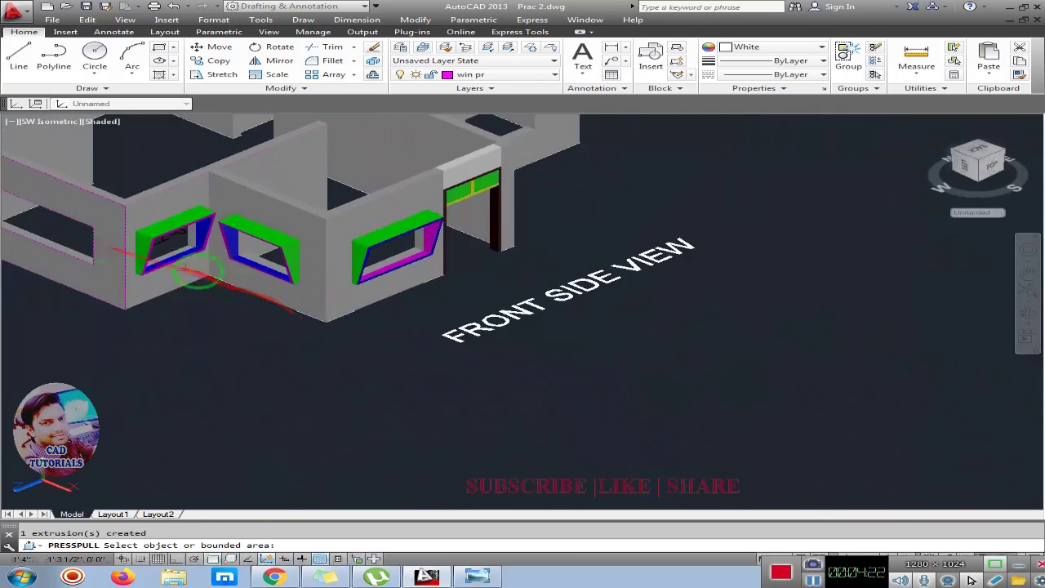
Switch to NE Isometric and zoom in on the BACK SIDE VIEW wall.
scroll(29, 123, "up", 2)
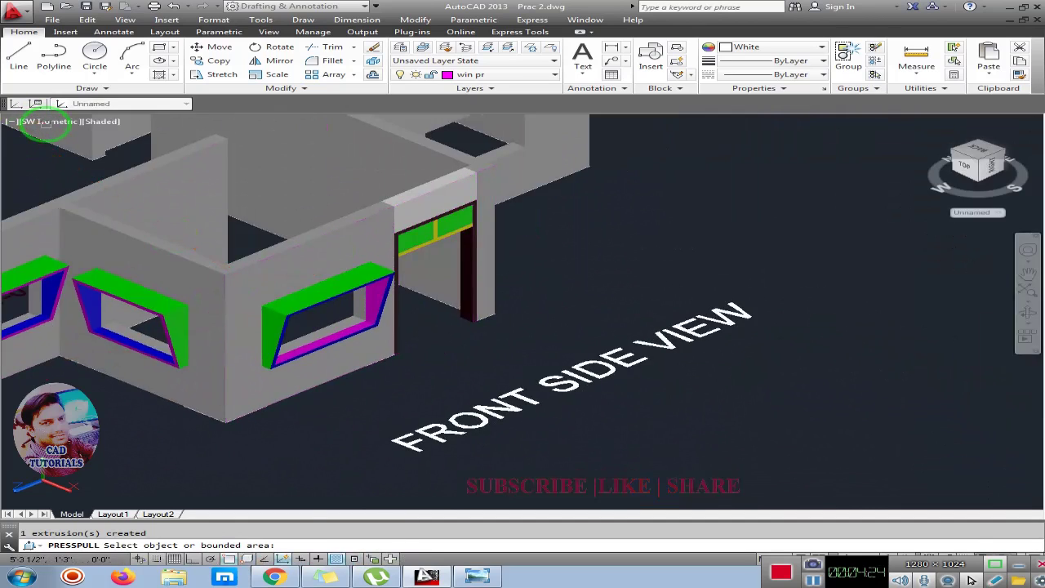
left_click(49, 122)
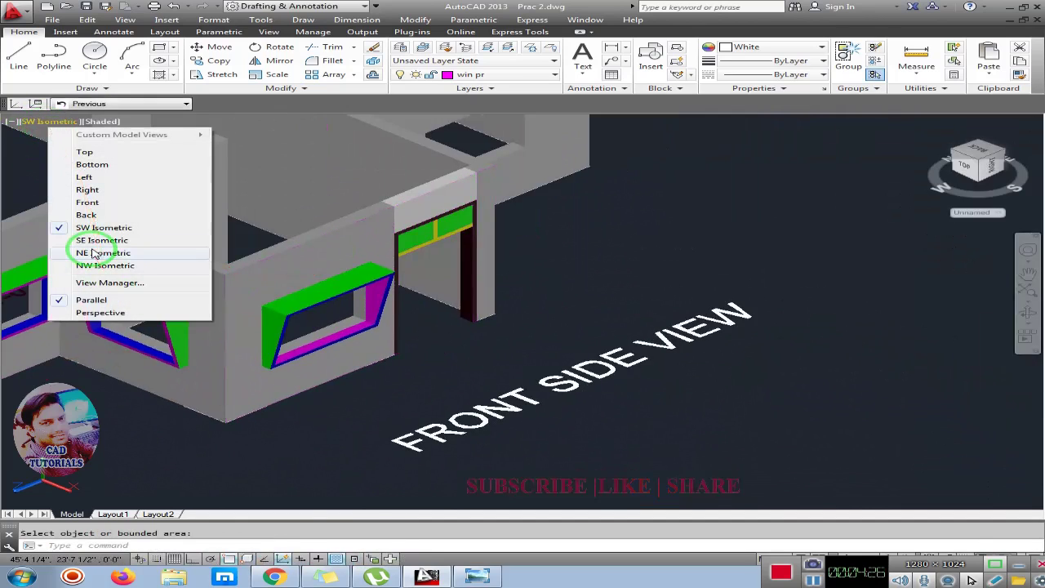
left_click(140, 250)
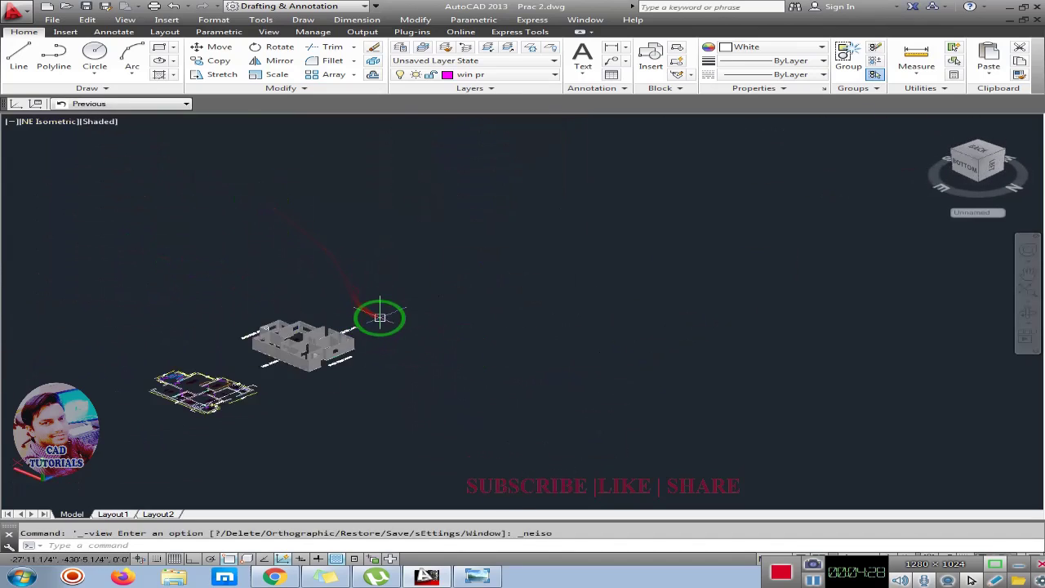
scroll(366, 316, "up", 2)
scroll(397, 268, "up", 2)
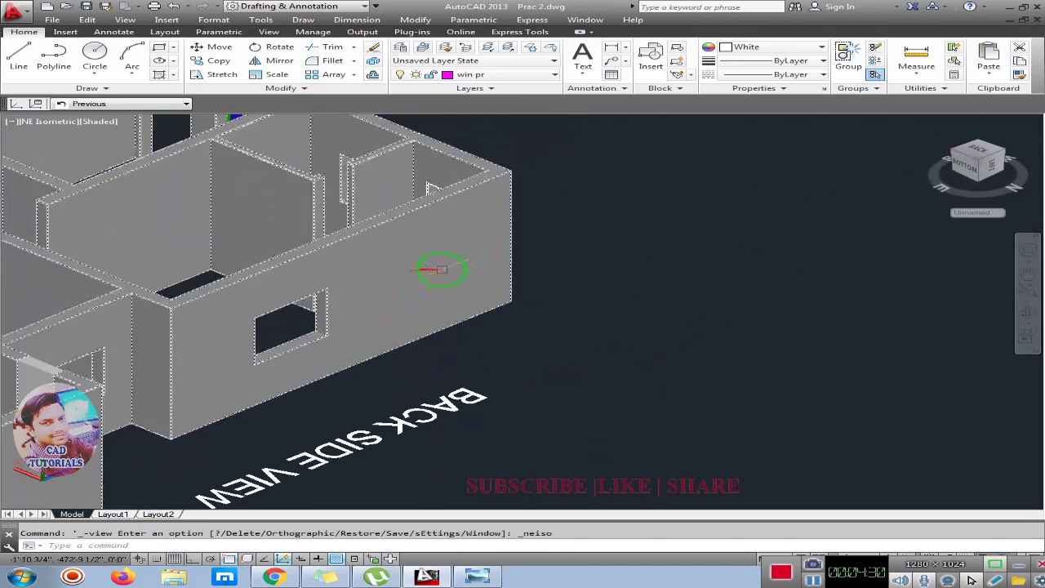
scroll(443, 264, "up", 1)
scroll(467, 240, "up", 2)
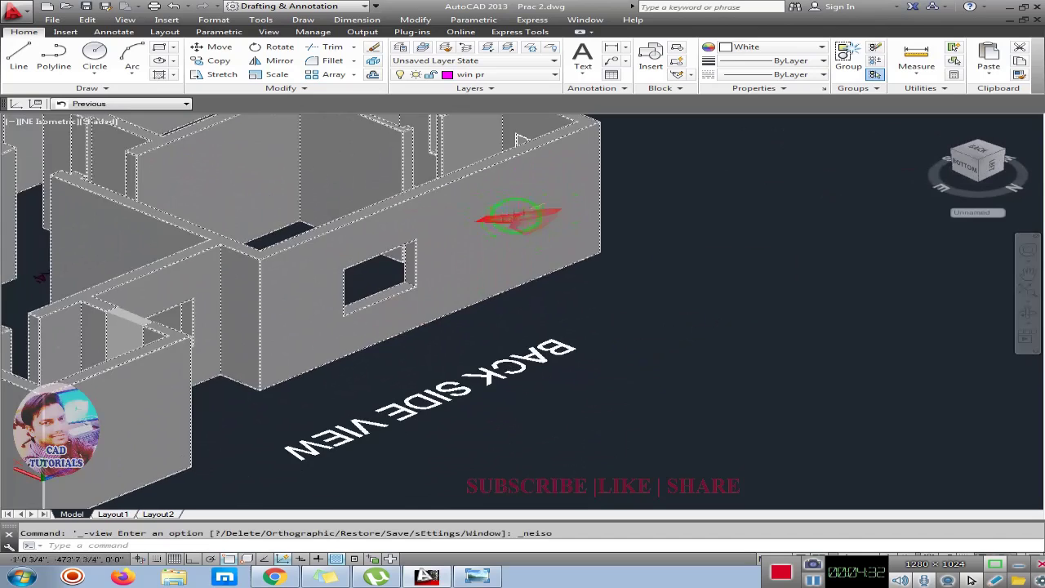
Set the UCS to Back from the UCS II dropdown.
left_click(133, 106)
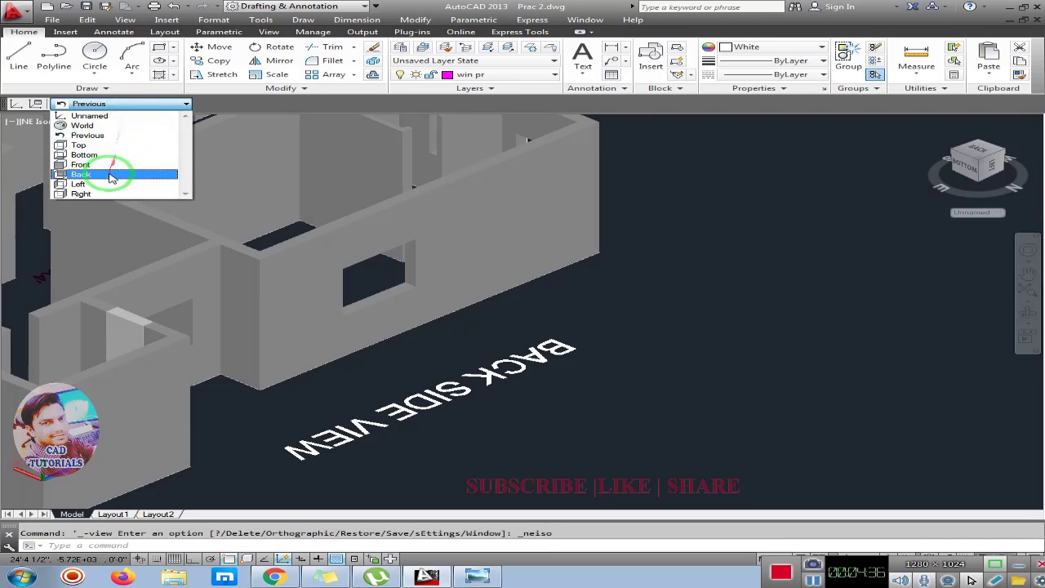
left_click(112, 175)
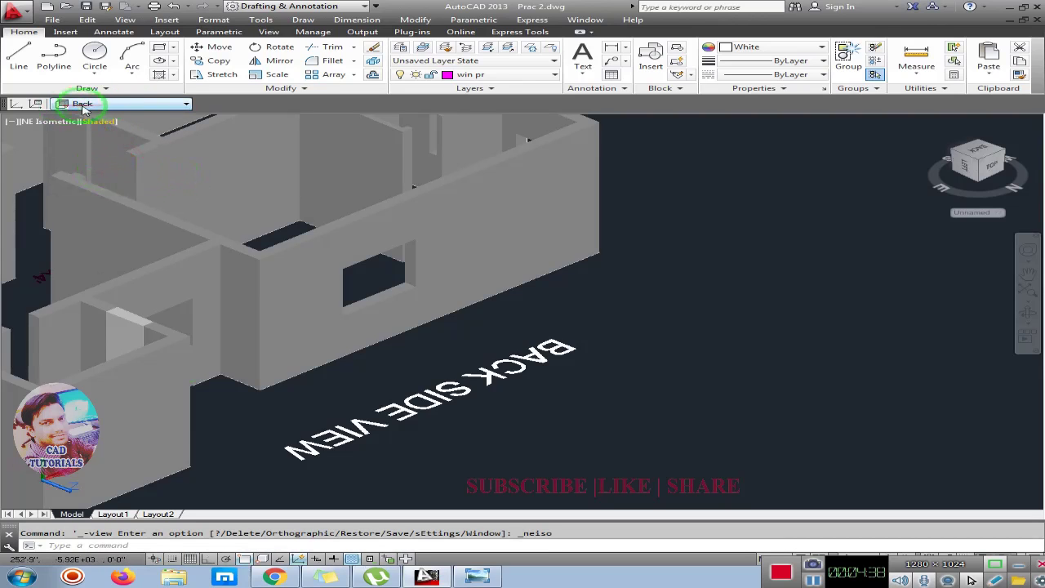
scroll(595, 292, "down", 1)
scroll(612, 280, "down", 1)
scroll(620, 278, "up", 1)
type("rec")
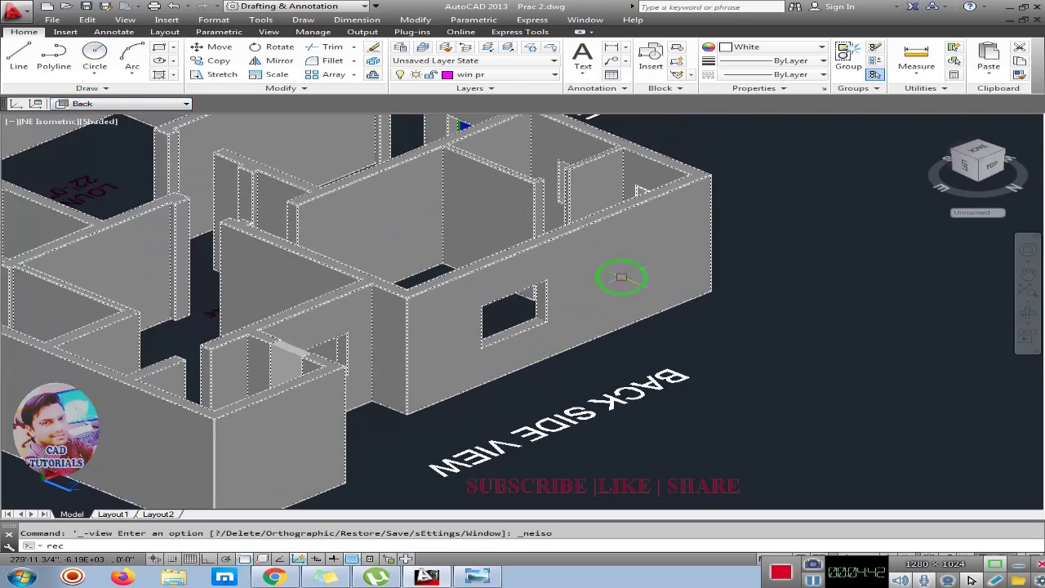
Draw a second window rectangle on the back wall beside the existing opening.
key("Return")
left_click(659, 239)
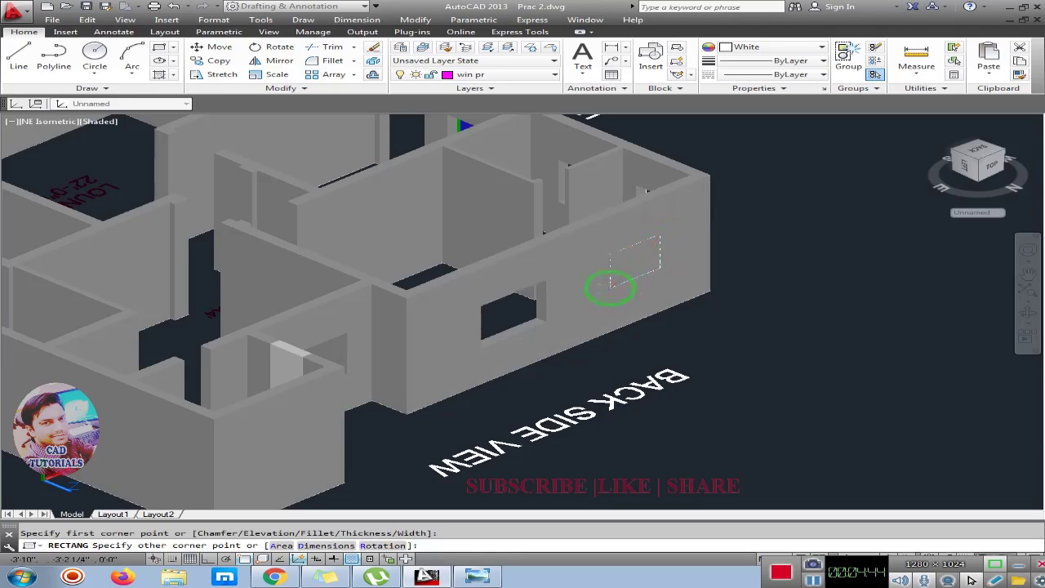
left_click(610, 285)
type("p")
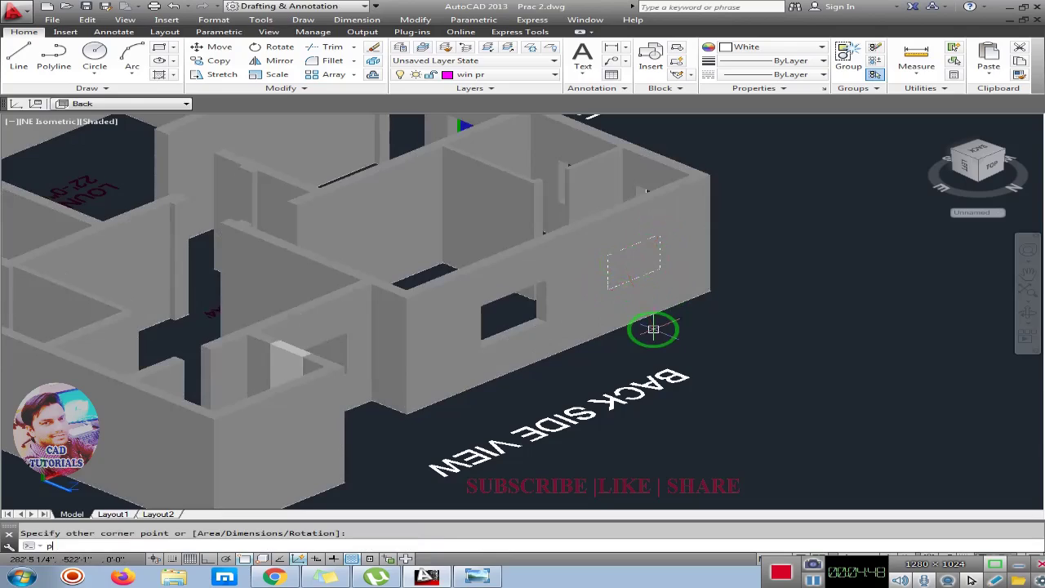
Press-pull the new rectangle through the back wall, then orbit toward the right side.
type("res")
key("Return")
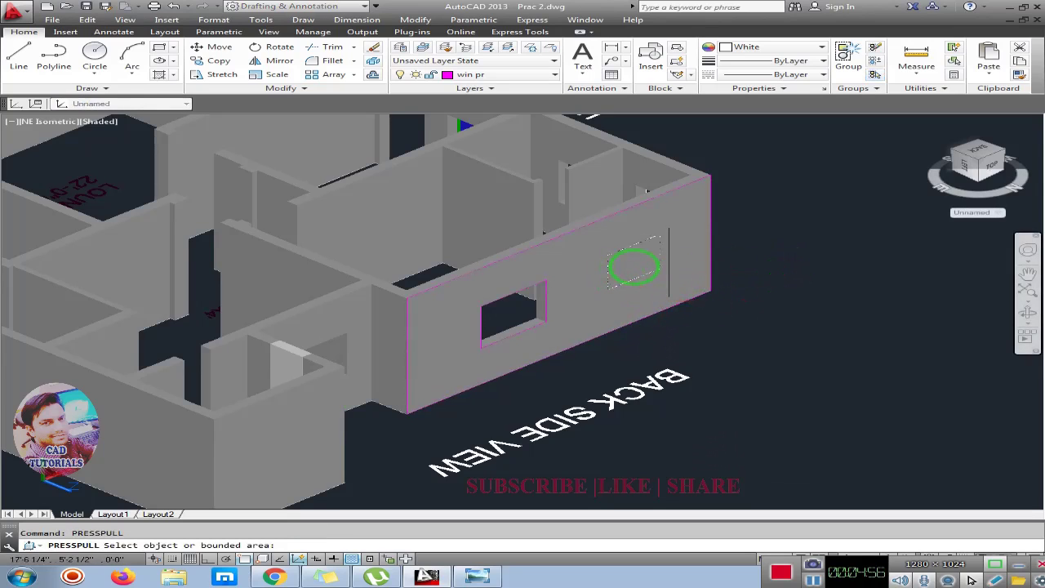
left_click(633, 267)
left_click(588, 239)
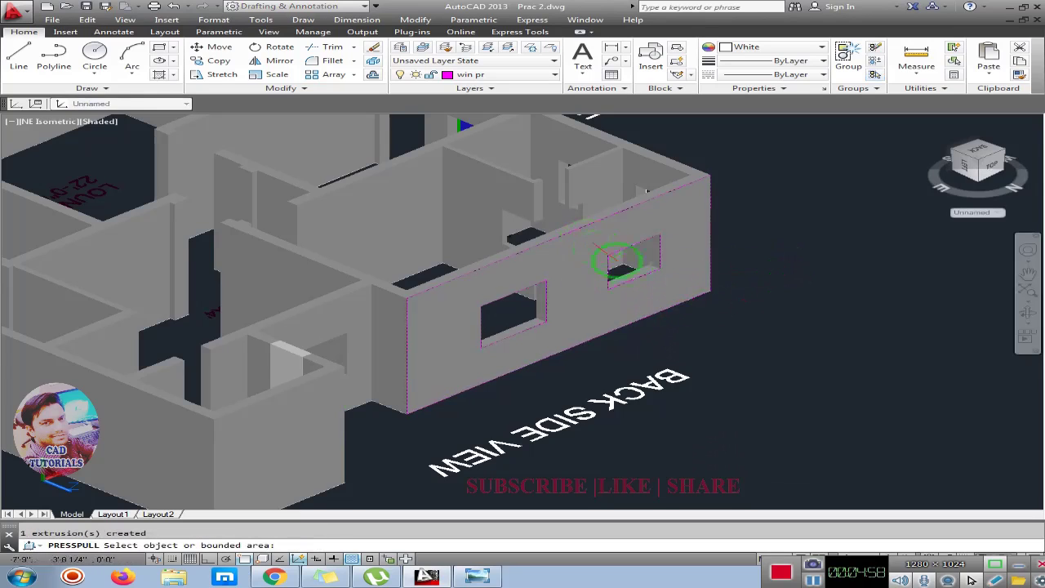
scroll(624, 265, "up", 3)
scroll(613, 258, "up", 3)
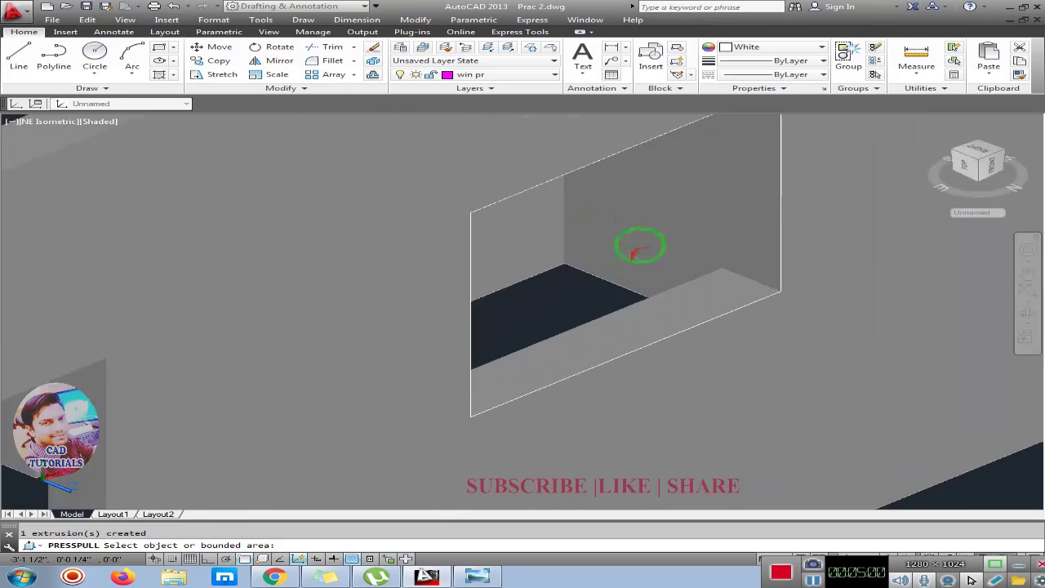
scroll(496, 285, "down", 3)
scroll(644, 270, "down", 2)
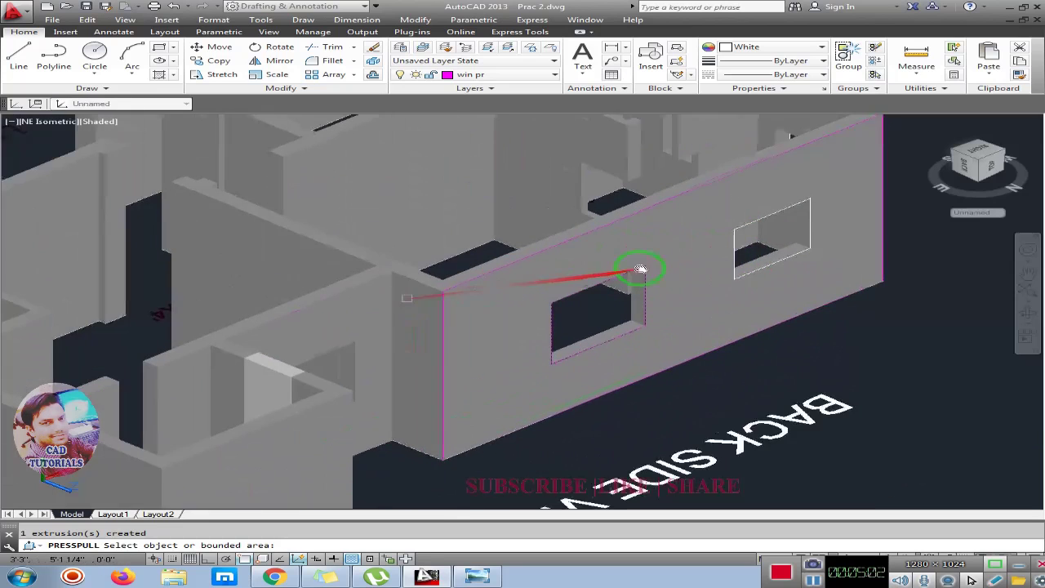
scroll(567, 273, "down", 2)
scroll(414, 343, "down", 2)
scroll(414, 343, "up", 1)
scroll(421, 351, "up", 2)
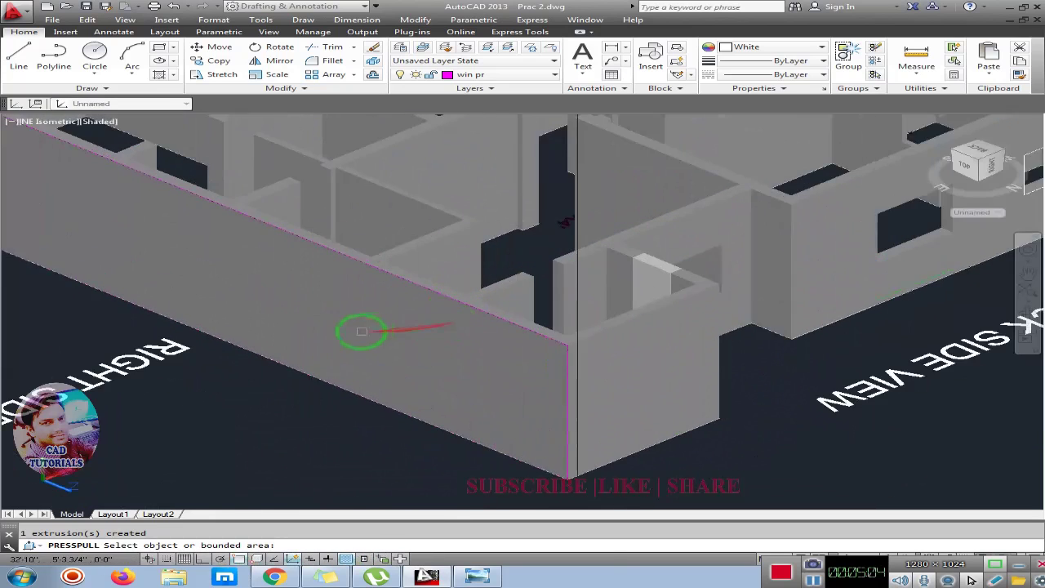
scroll(357, 329, "up", 2)
scroll(384, 288, "down", 5)
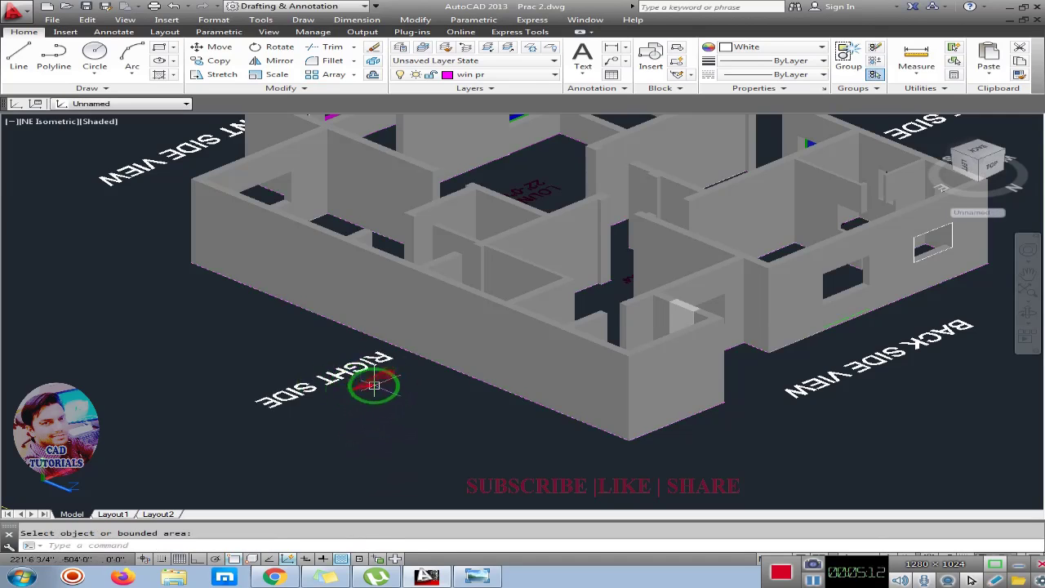
mouse_move(368, 381)
middle_mouse_down("shift")
mouse_move(474, 322)
mouse_move(431, 327)
mouse_move(397, 362)
middle_mouse_up("shift")
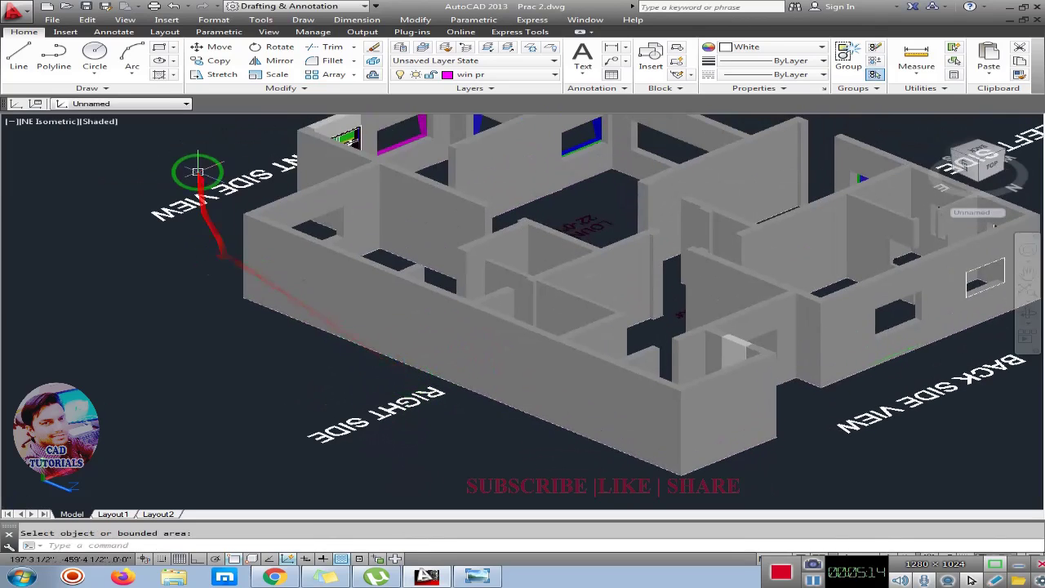
Set the UCS to Right and draw a window rectangle on the right wall.
left_click(139, 104)
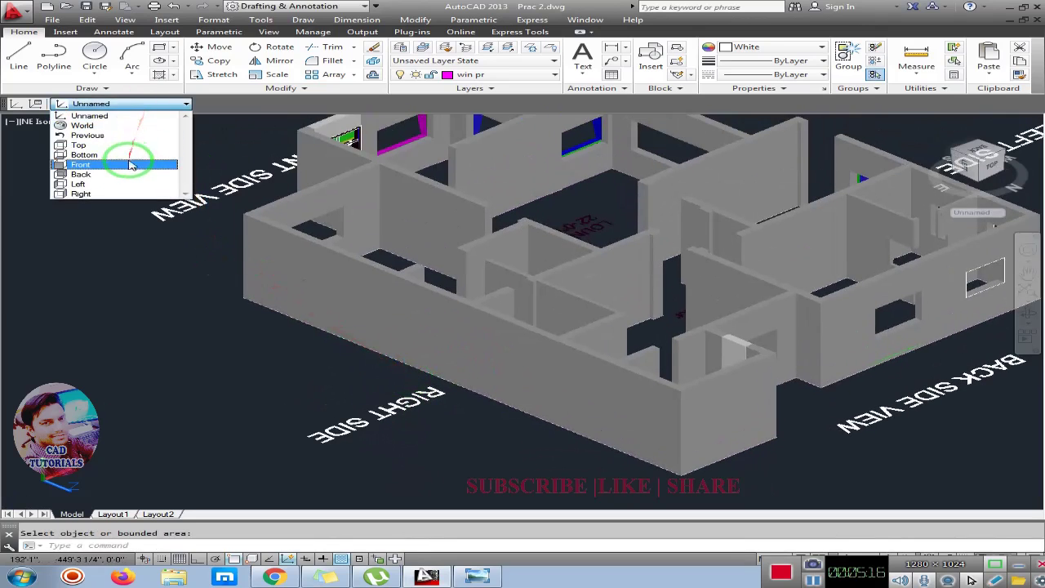
left_click(90, 192)
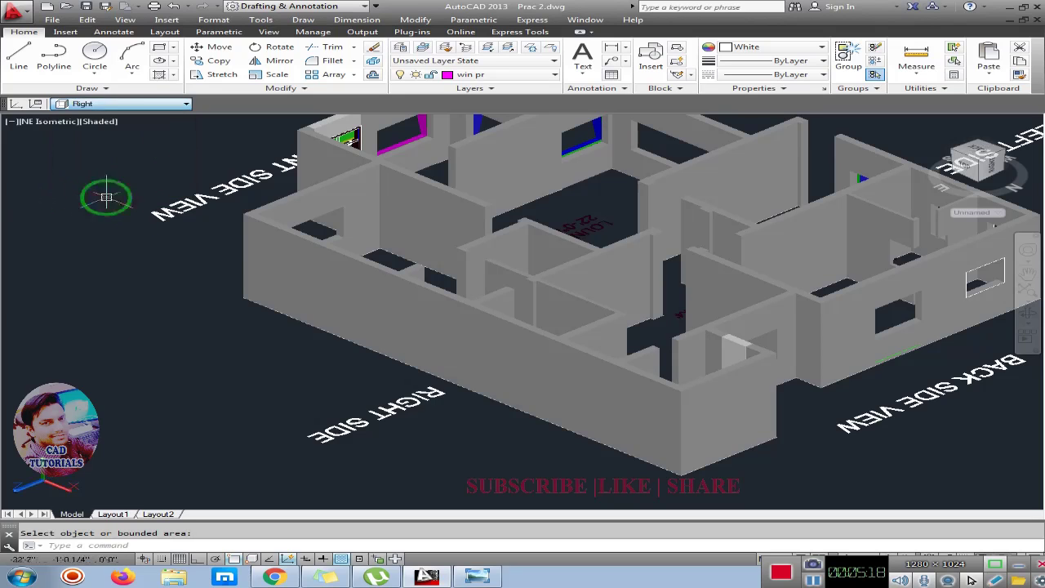
scroll(282, 311, "up", 1)
scroll(279, 315, "up", 1)
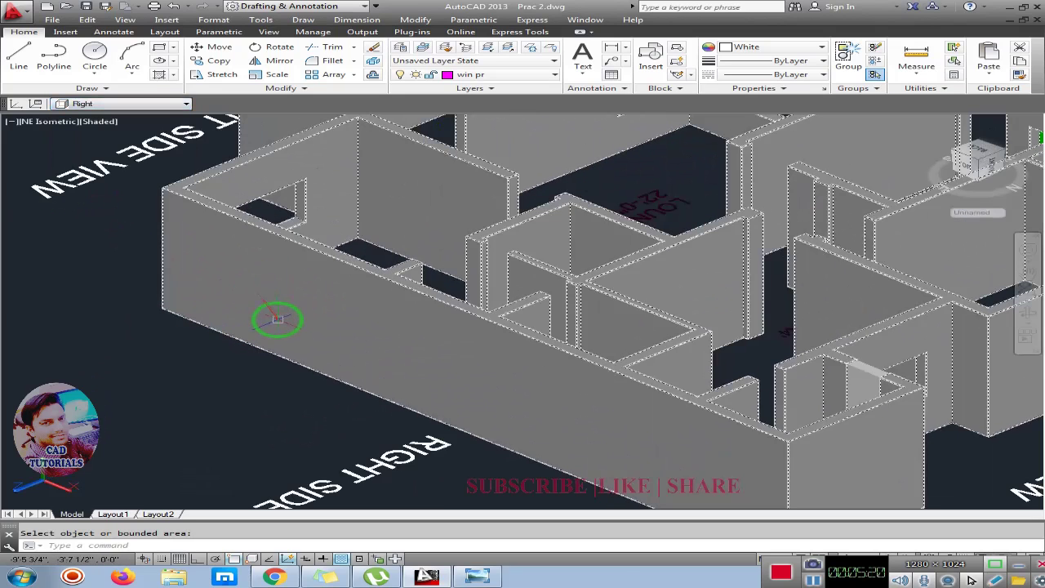
type("rec")
key("Return")
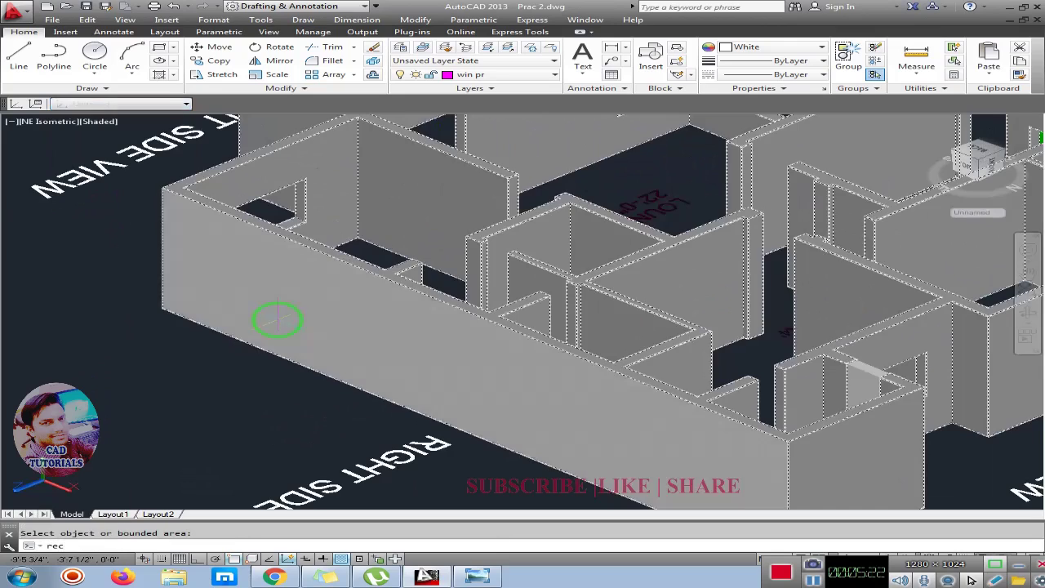
left_click(207, 259)
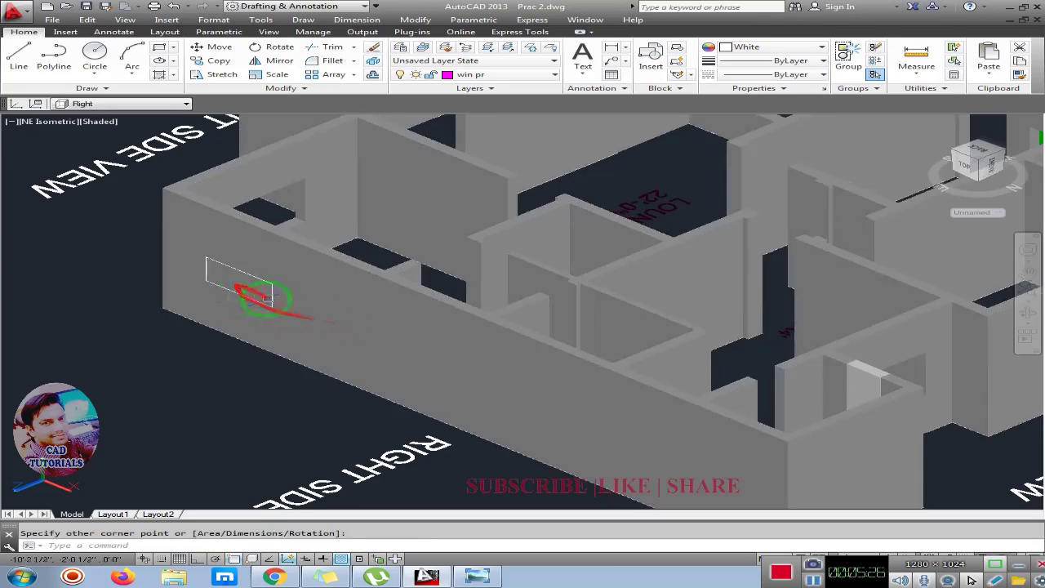
Press-pull the right-wall rectangle inward to cut the window opening, then review the walls.
type("p")
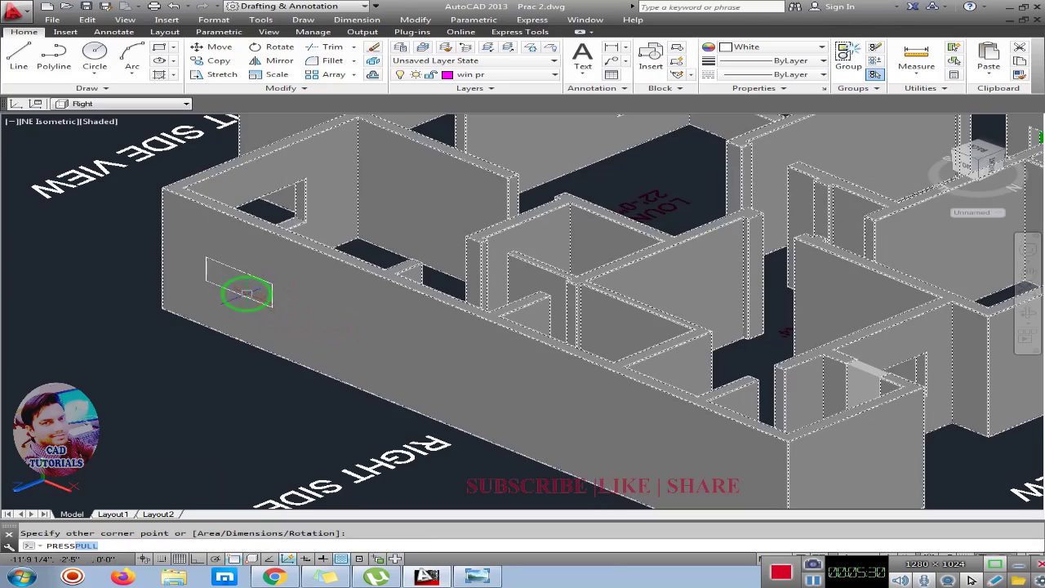
key("Return")
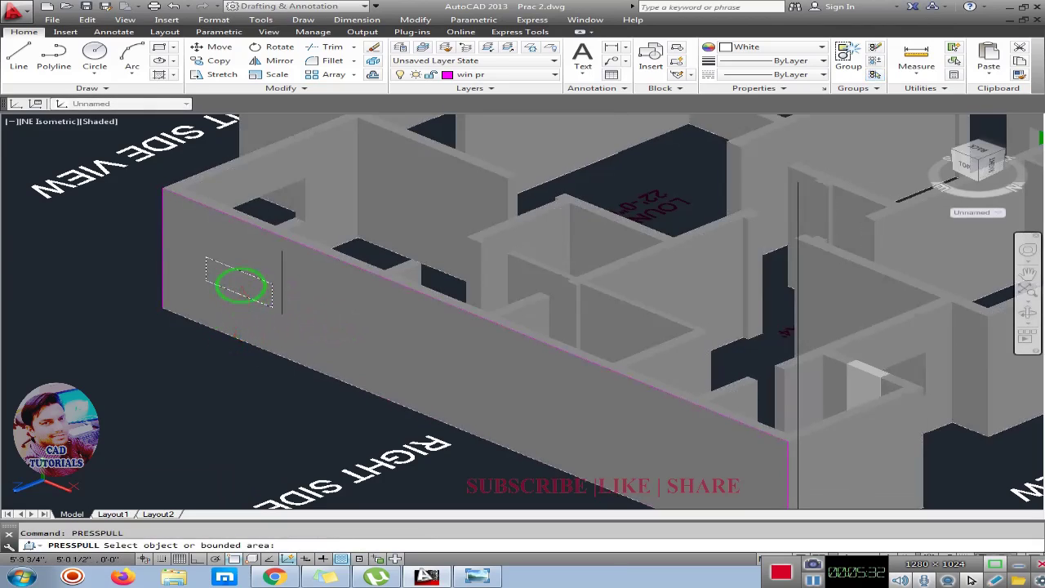
left_click(241, 284)
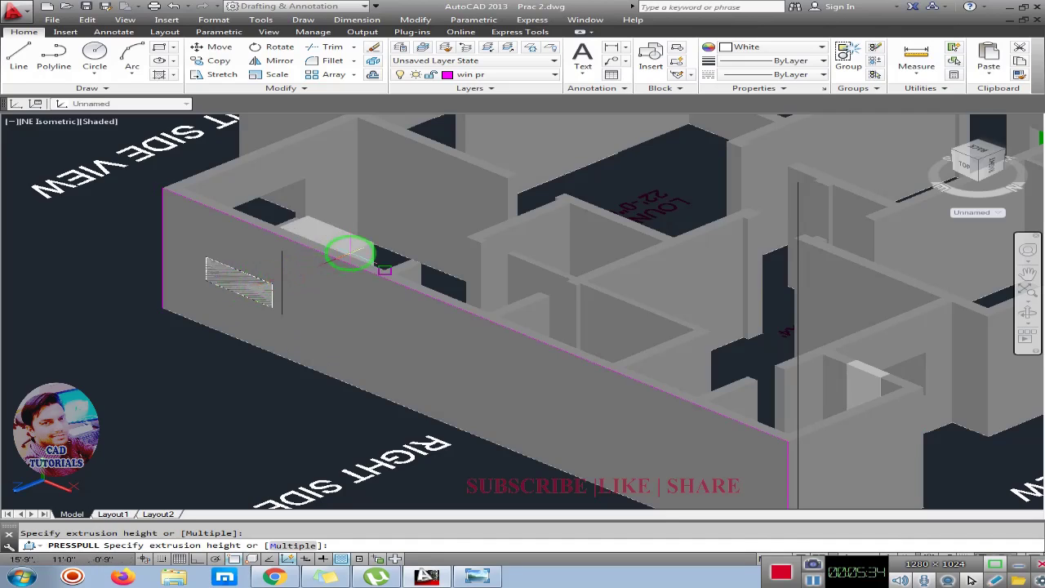
left_click(350, 255)
scroll(234, 286, "up", 5)
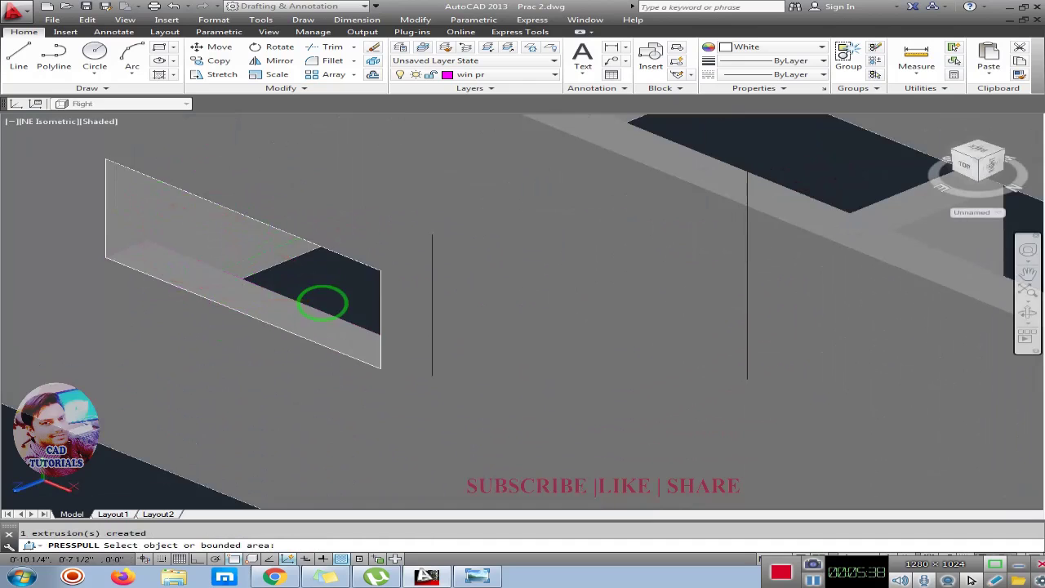
scroll(256, 299, "down", 3)
scroll(269, 326, "down", 1)
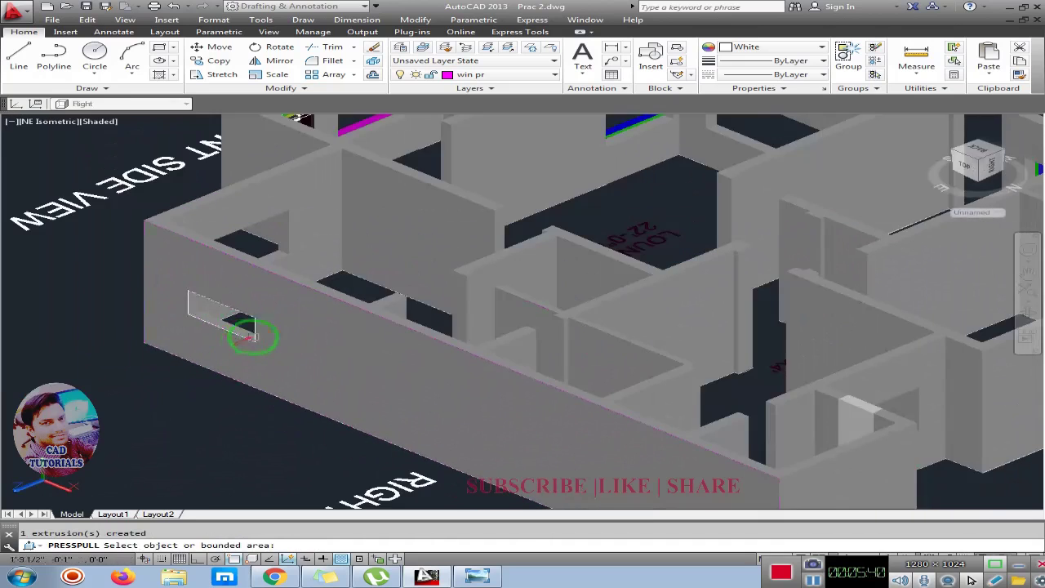
mouse_move(253, 335)
middle_mouse_down()
mouse_move(226, 299)
mouse_move(245, 298)
middle_mouse_up()
Set the UCS to Back and draw a tall door rectangle on the back wall.
middle_click_drag(281, 328, 200, 296)
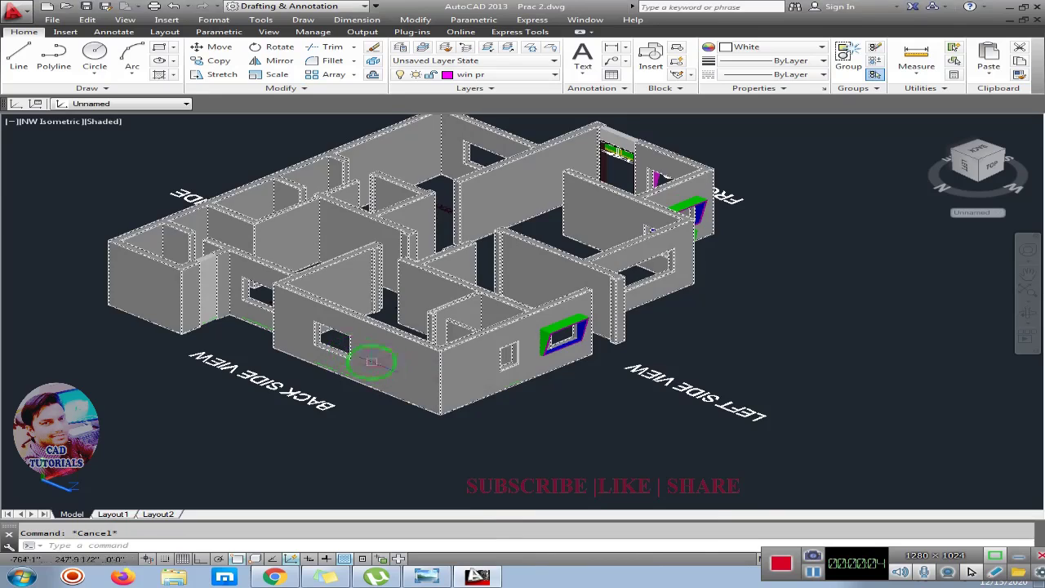
scroll(384, 361, "up", 2)
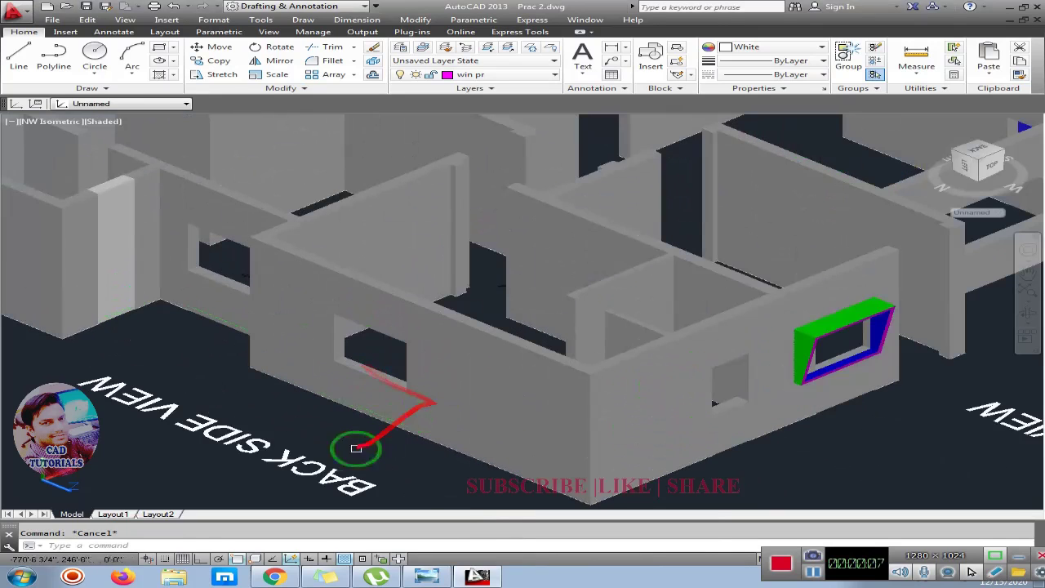
scroll(359, 441, "up", 2)
middle_click_drag(383, 435, 396, 359)
left_click(143, 104)
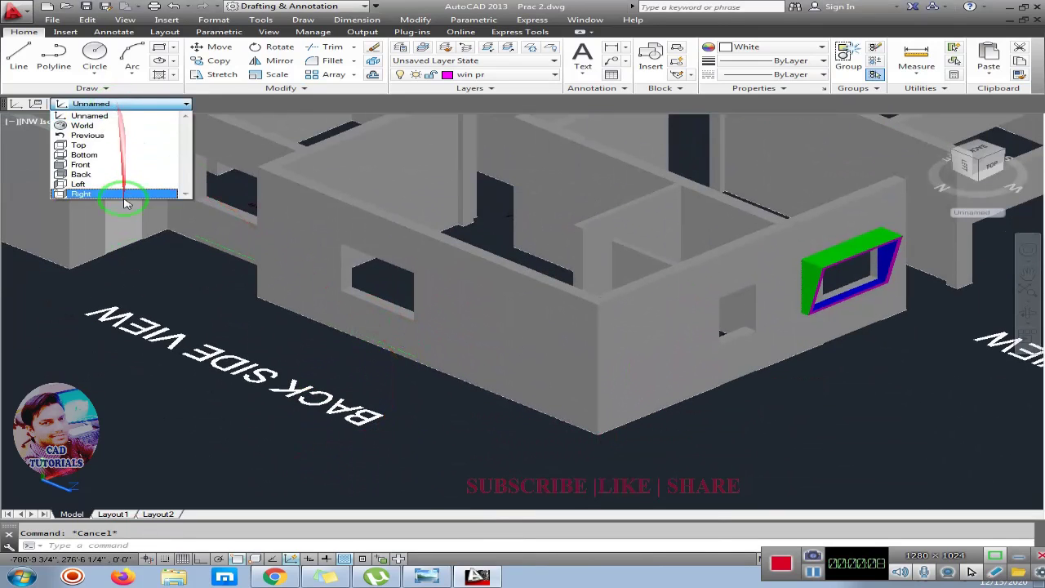
left_click(81, 174)
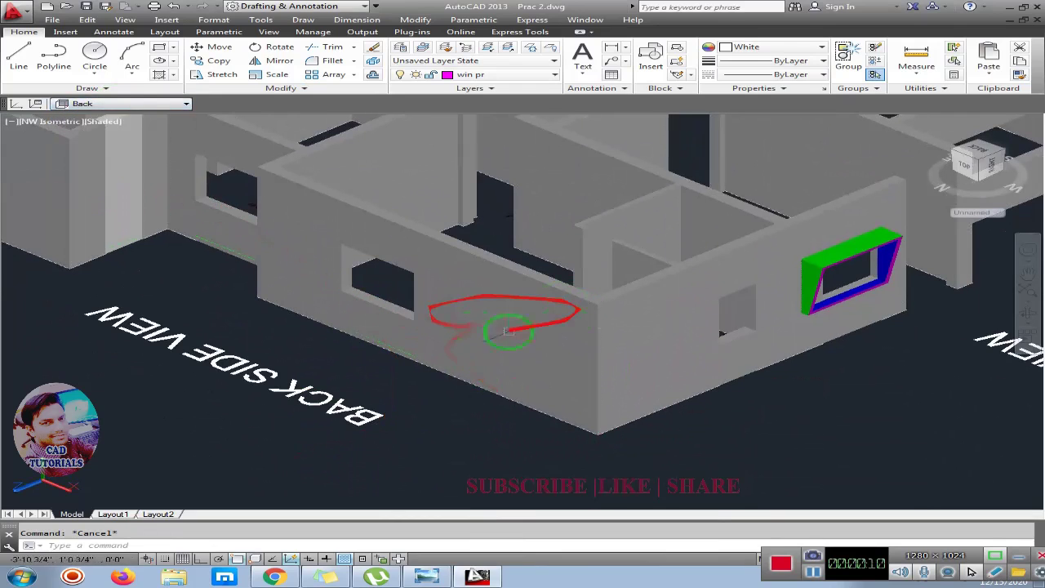
mouse_move(494, 320)
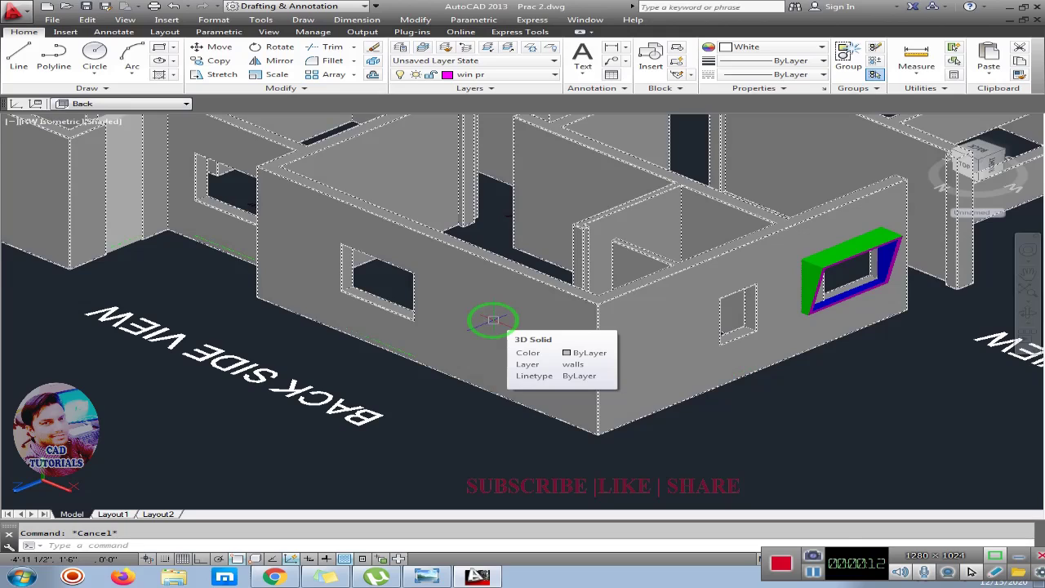
type("rec")
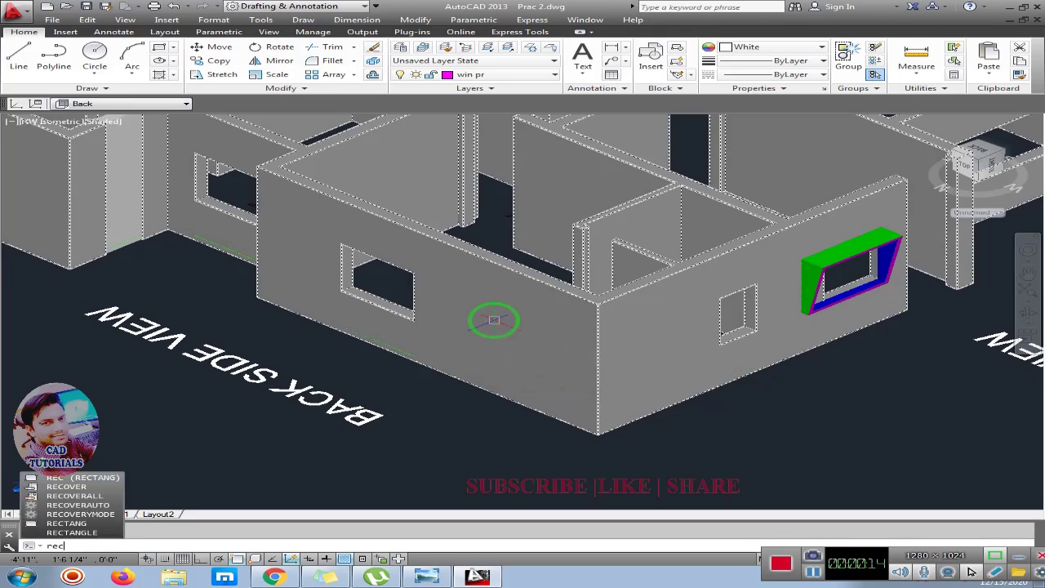
key("Return")
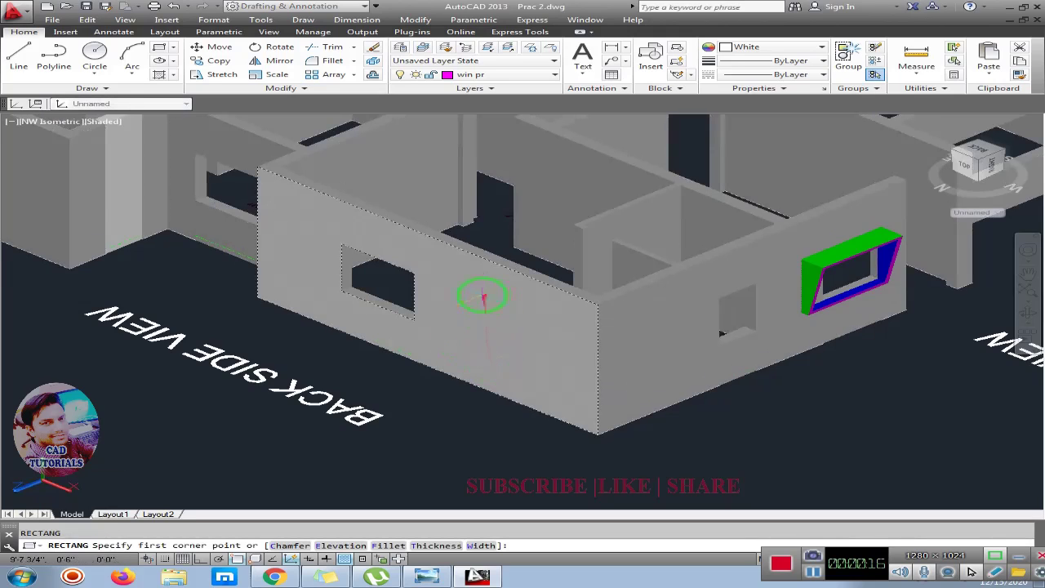
left_click(483, 298)
type("pr")
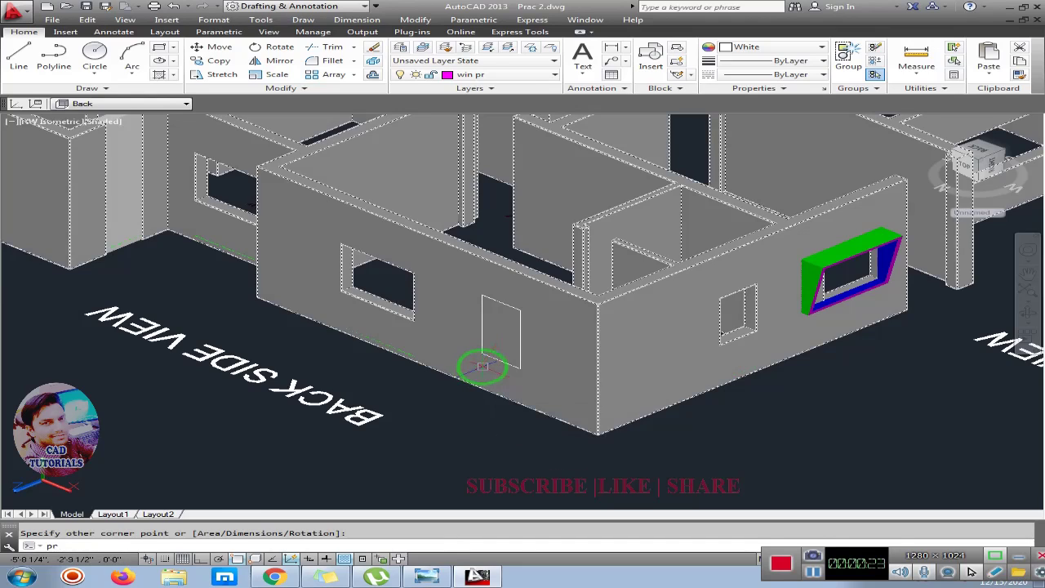
Press-pull the door rectangle 9 units into the back wall.
type("ess")
key("Return")
left_click(484, 362)
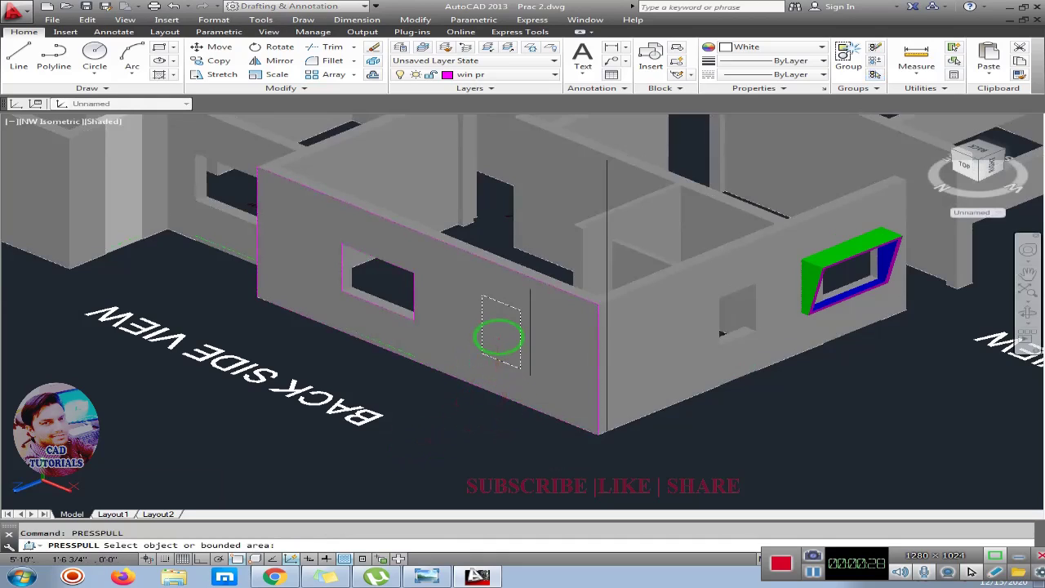
left_click(499, 337)
type("9")
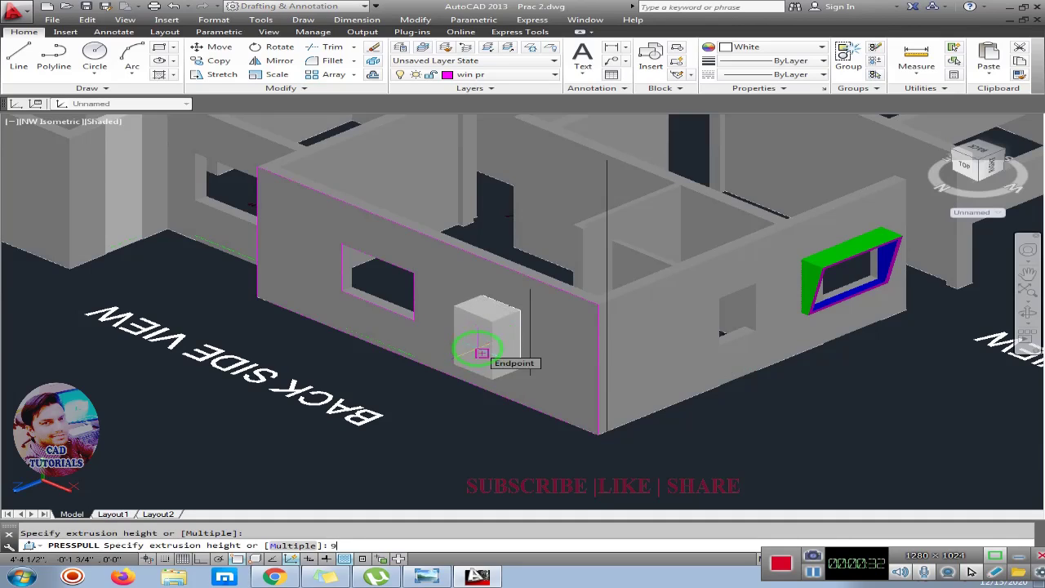
key("Return")
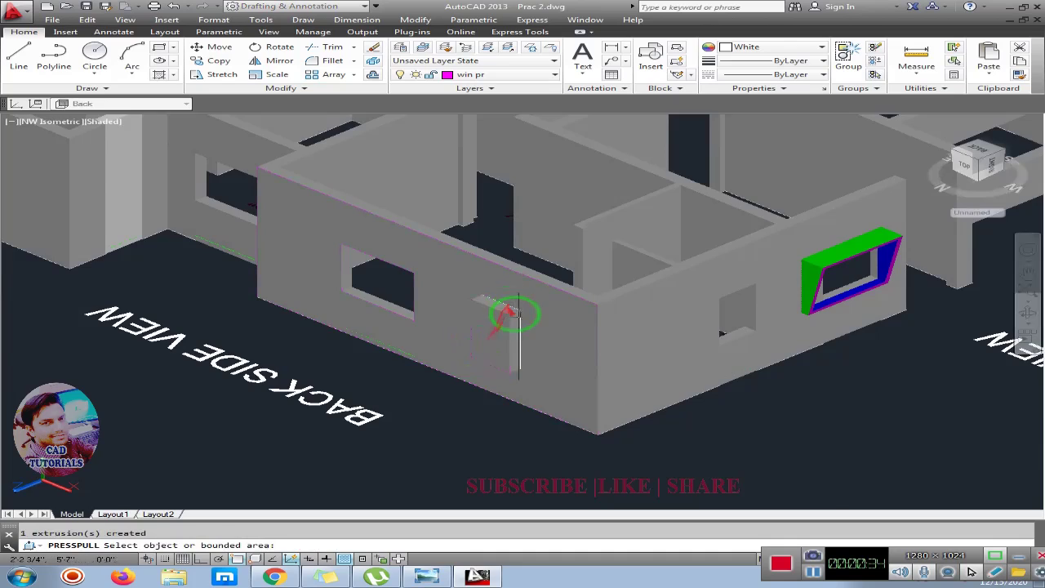
scroll(497, 314, "up", 3)
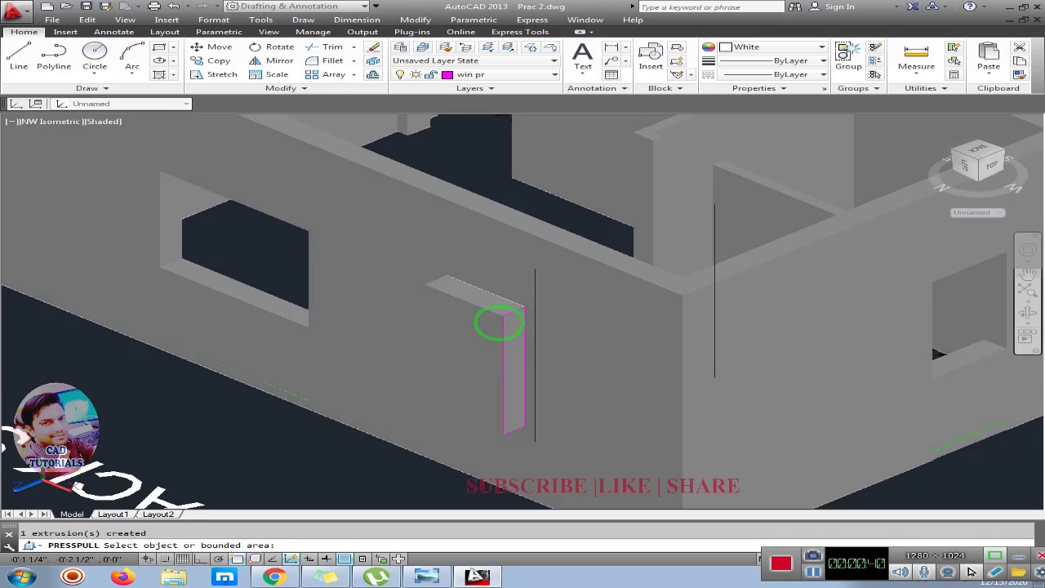
Orbit to the left side, set the UCS to Left, and draw a narrow rectangle near its corner.
scroll(500, 324, "down", 5)
mouse_move(396, 322)
middle_mouse_down("shift")
mouse_move(529, 365)
mouse_move(443, 355)
mouse_move(341, 311)
middle_mouse_up("shift")
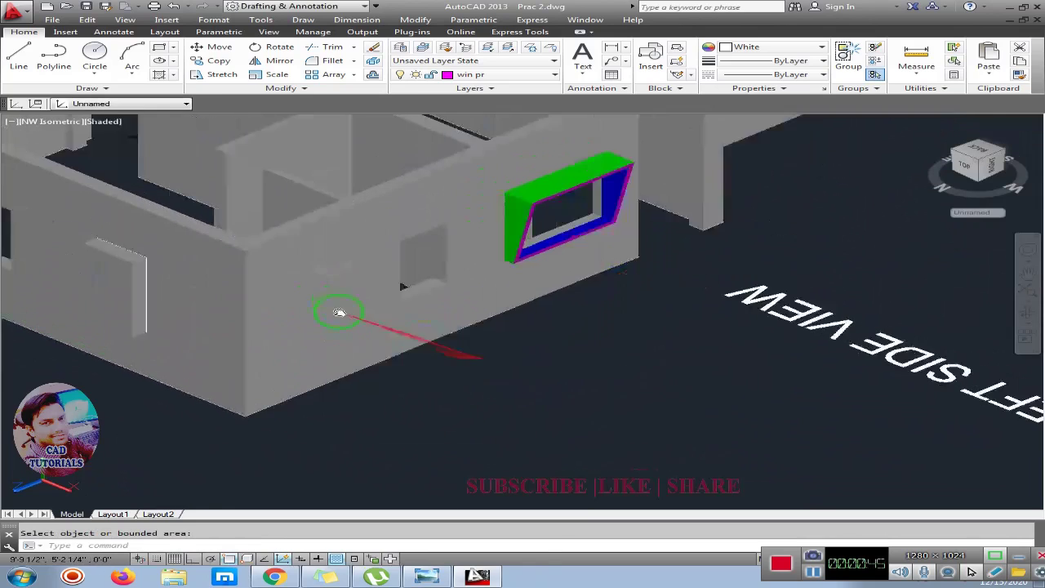
scroll(361, 321, "down", 2)
middle_click_drag(547, 354, 552, 385)
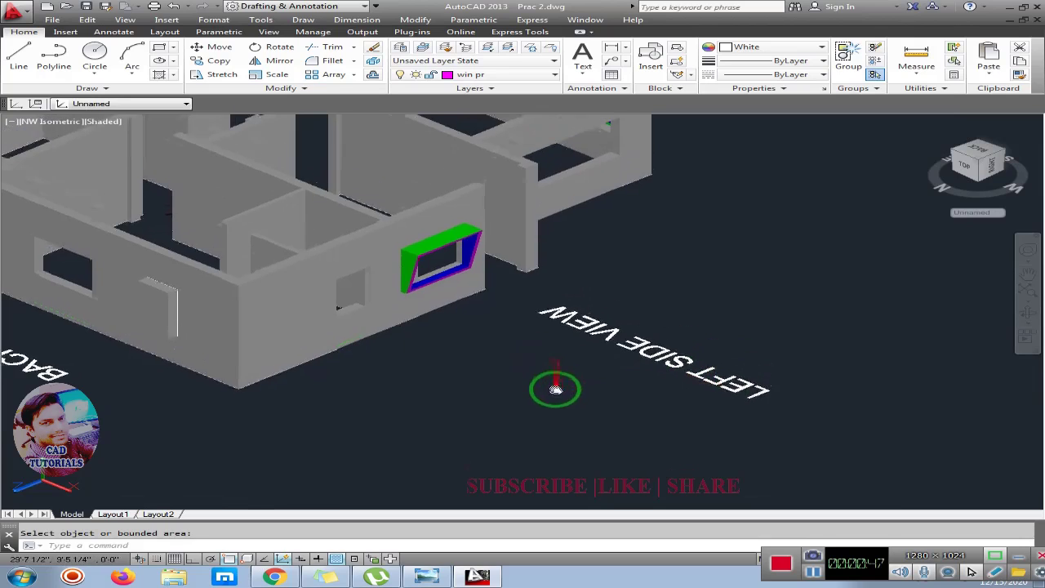
left_click(121, 107)
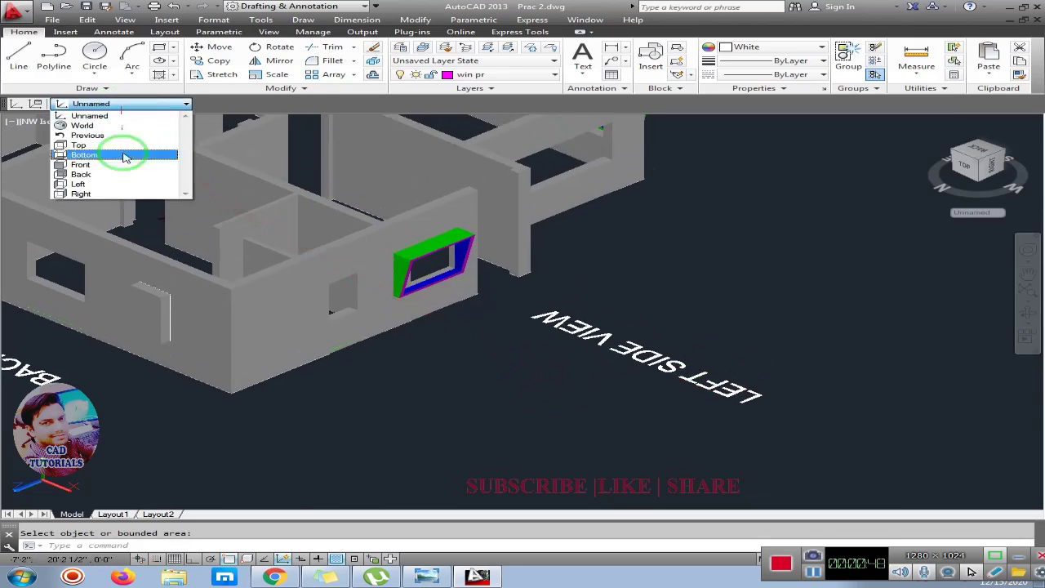
left_click(102, 188)
type("r")
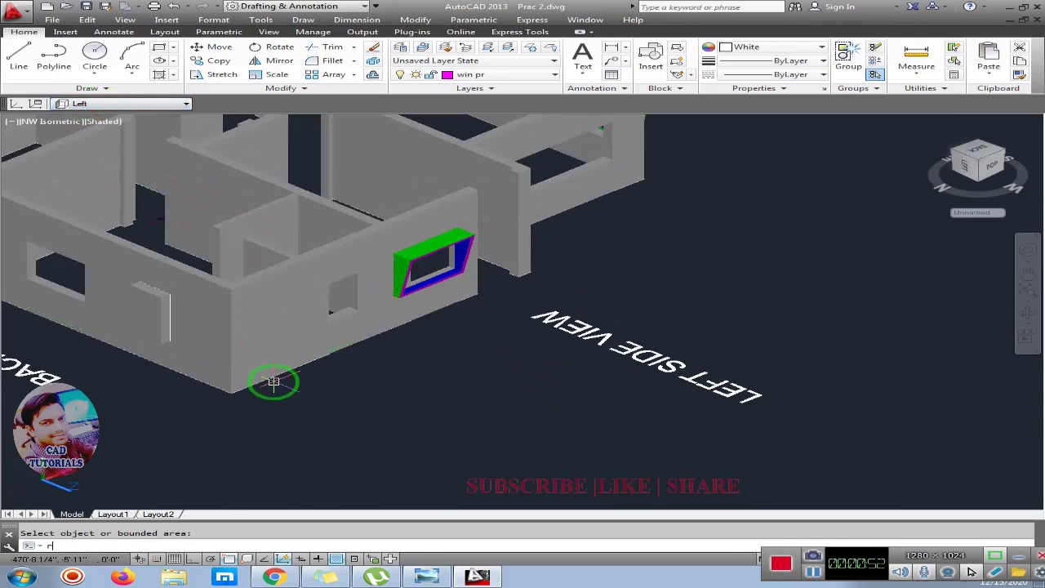
type("ec")
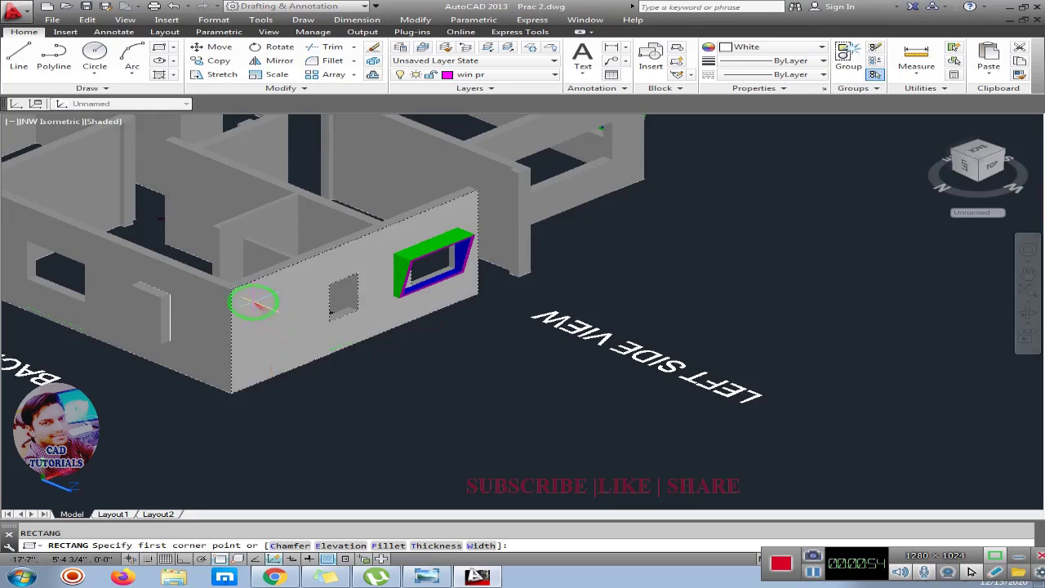
left_click(254, 300)
scroll(267, 324, "up", 2)
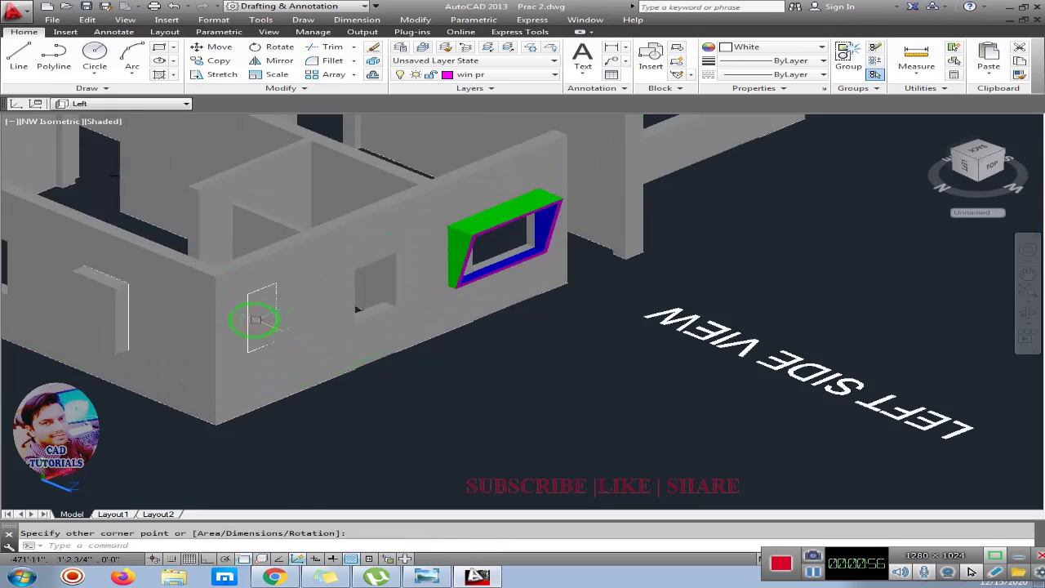
Press-pull the rectangle through the left wall, then switch to the channel image in Photo Viewer.
type("p")
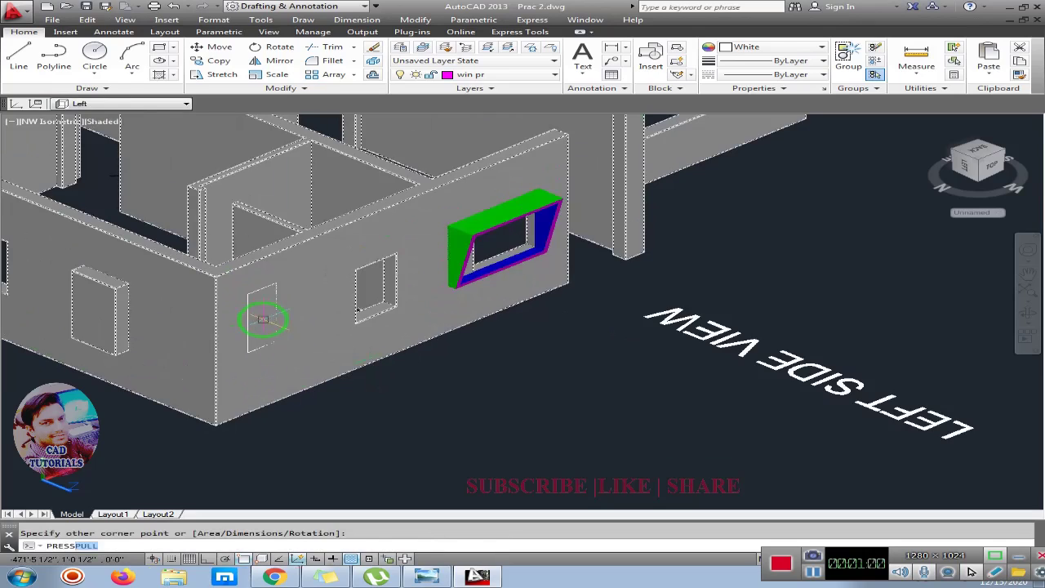
key("Return")
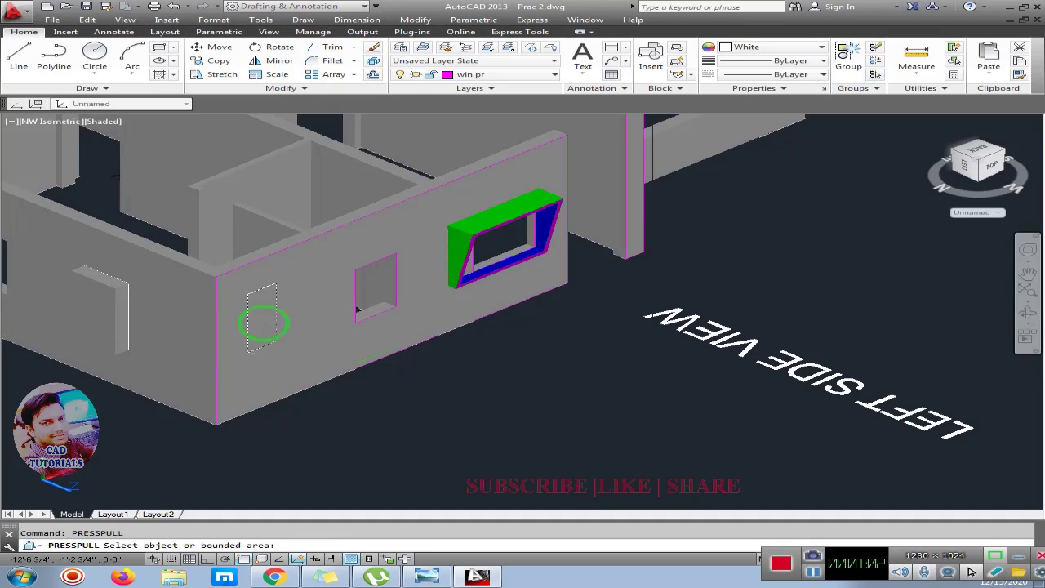
left_click(263, 324)
left_click(216, 278)
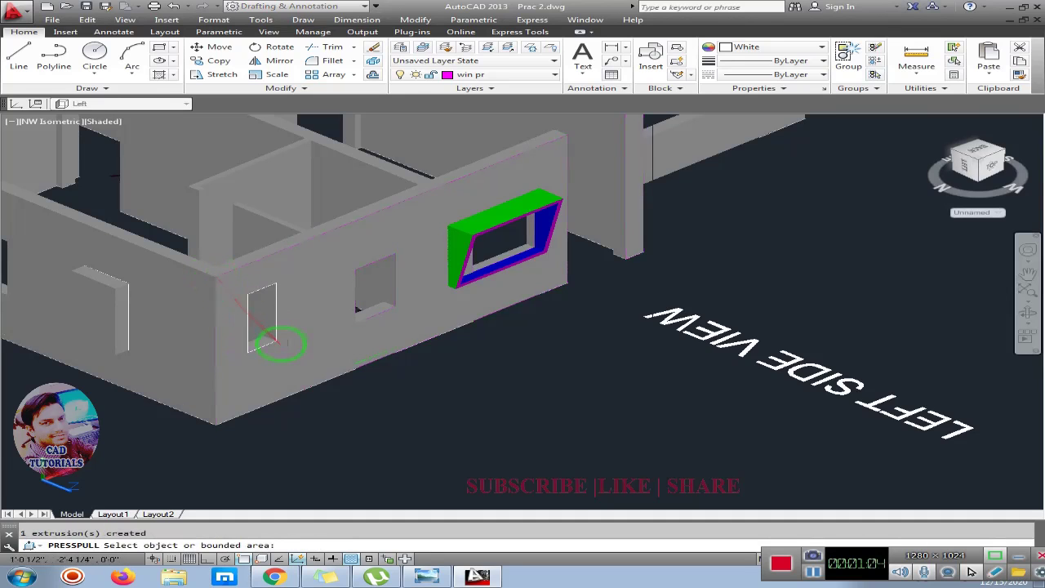
scroll(278, 343, "up", 2)
scroll(234, 319, "down", 4)
scroll(245, 359, "up", 1)
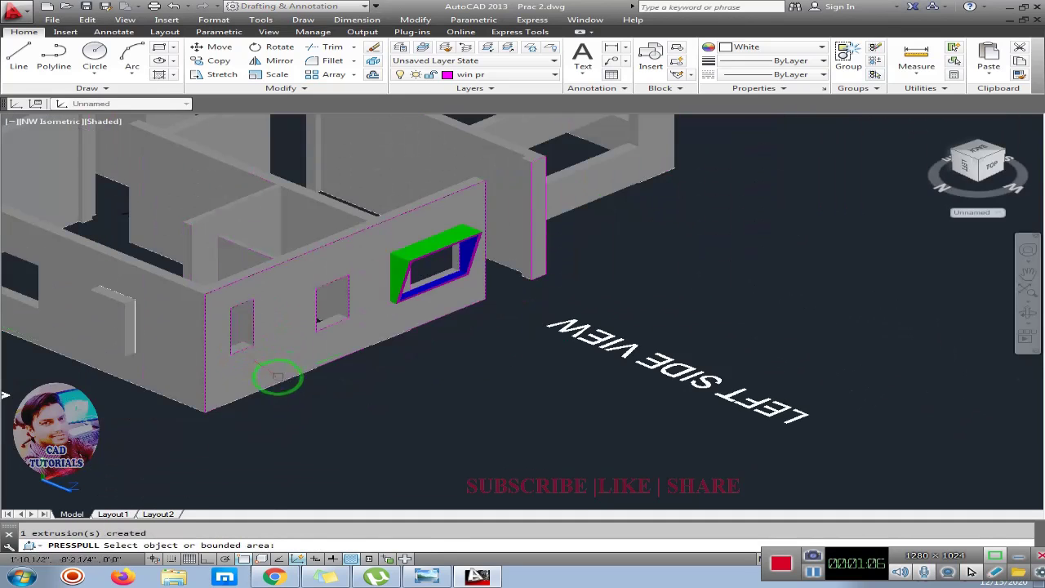
scroll(277, 377, "down", 1)
scroll(323, 387, "down", 1)
scroll(347, 369, "up", 1)
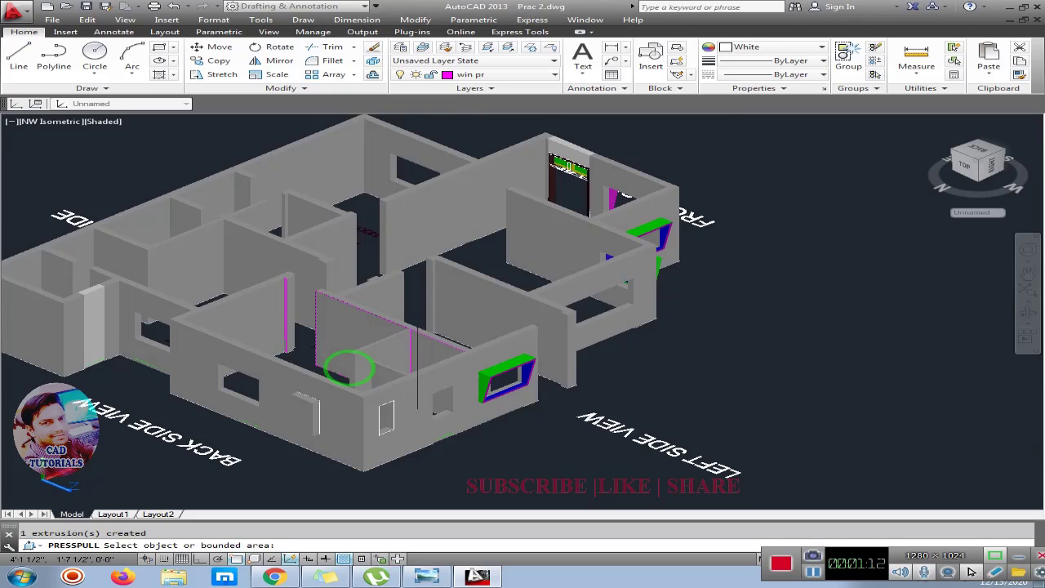
left_click(359, 372)
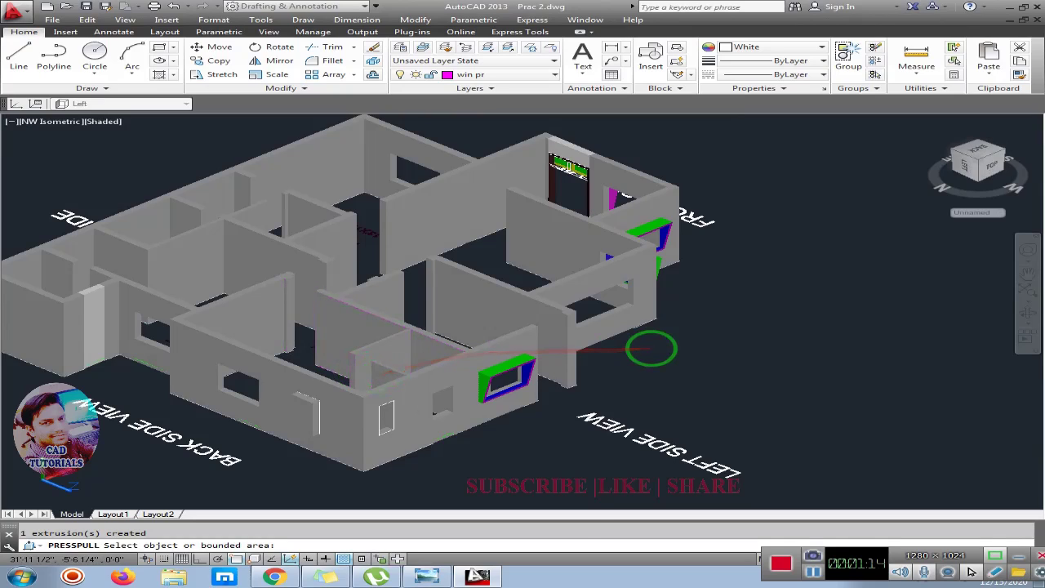
left_click(433, 578)
left_click(565, 316)
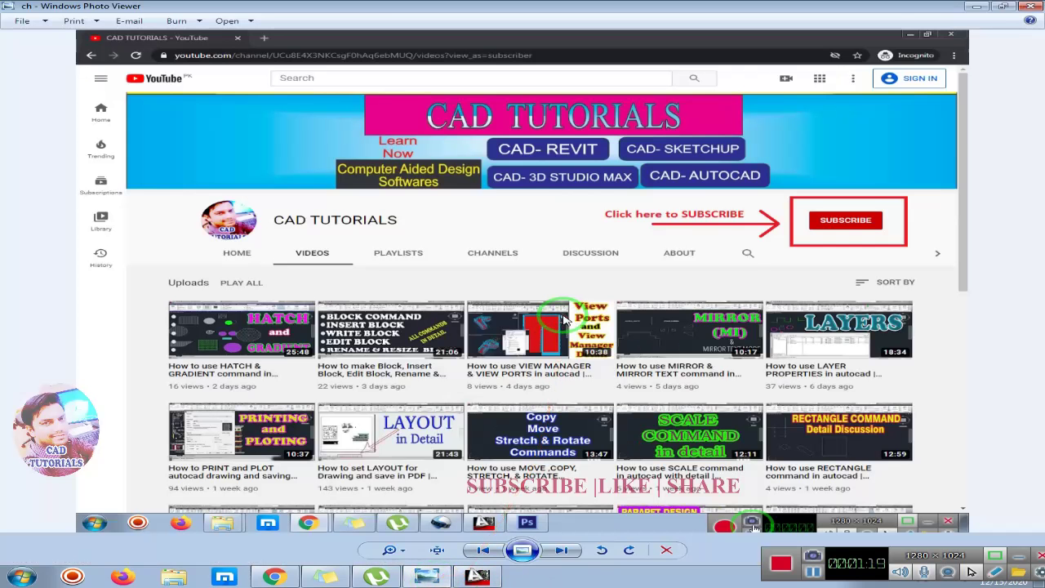
left_click(847, 231)
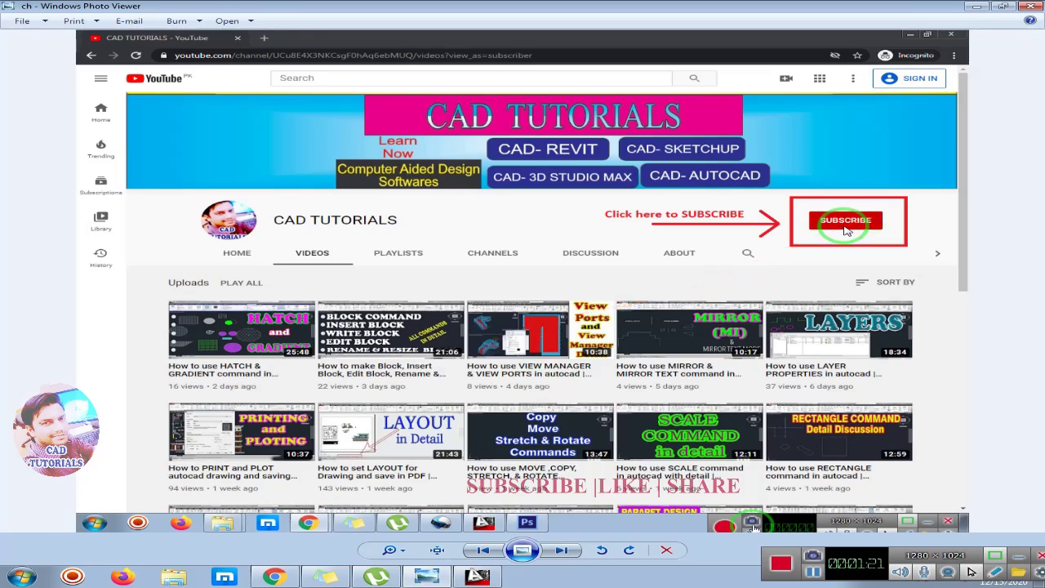